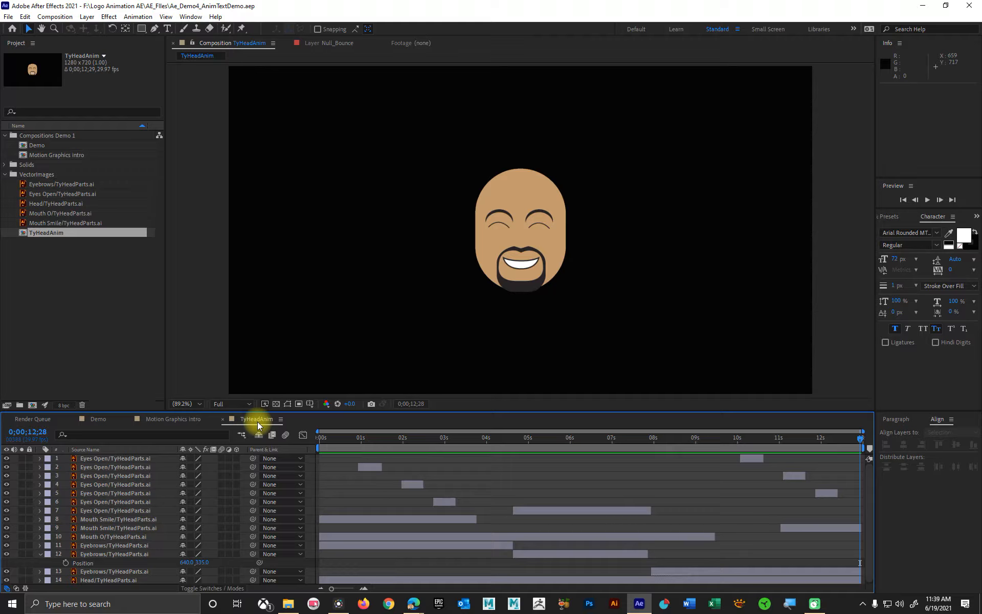
- Close the Motion Graphics intro and Demo compositions, leaving only TyHeadAnim open in the timeline
click(174, 418)
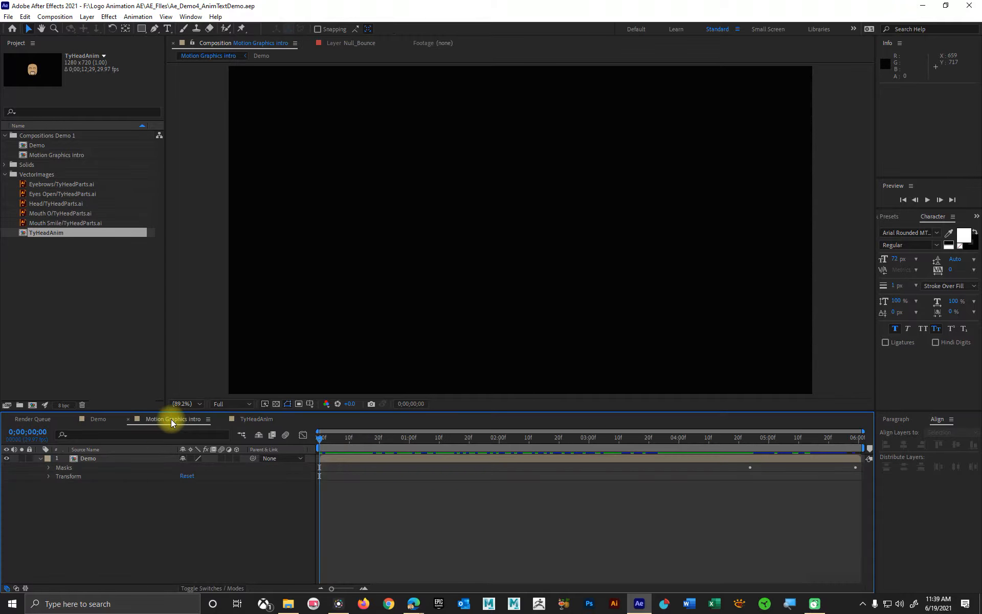
mouse_move(321, 443)
mouse_down()
mouse_move(872, 446)
mouse_move(319, 437)
mouse_up()
click(128, 418)
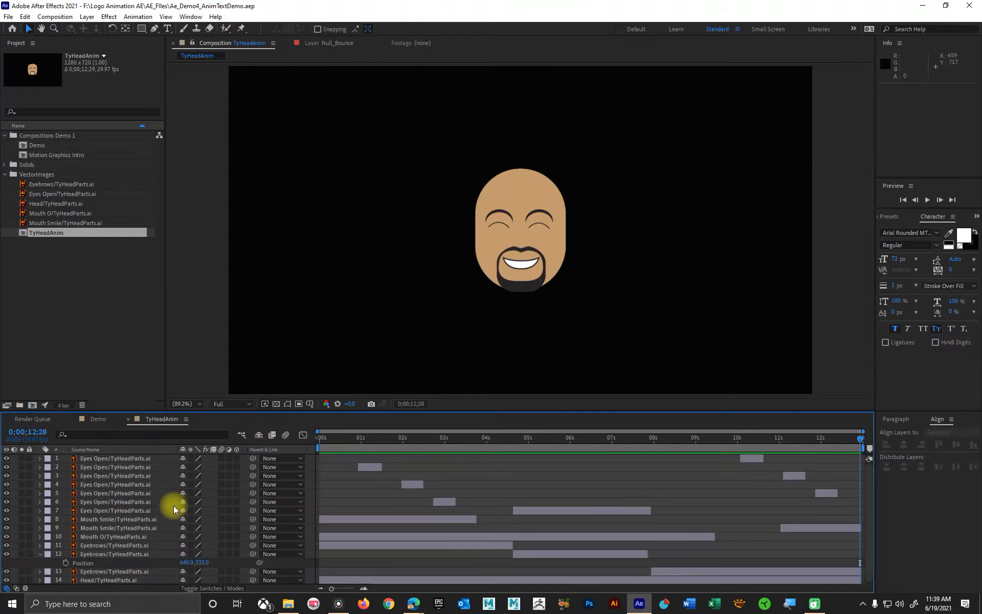
click(88, 422)
drag(322, 435, 167, 443)
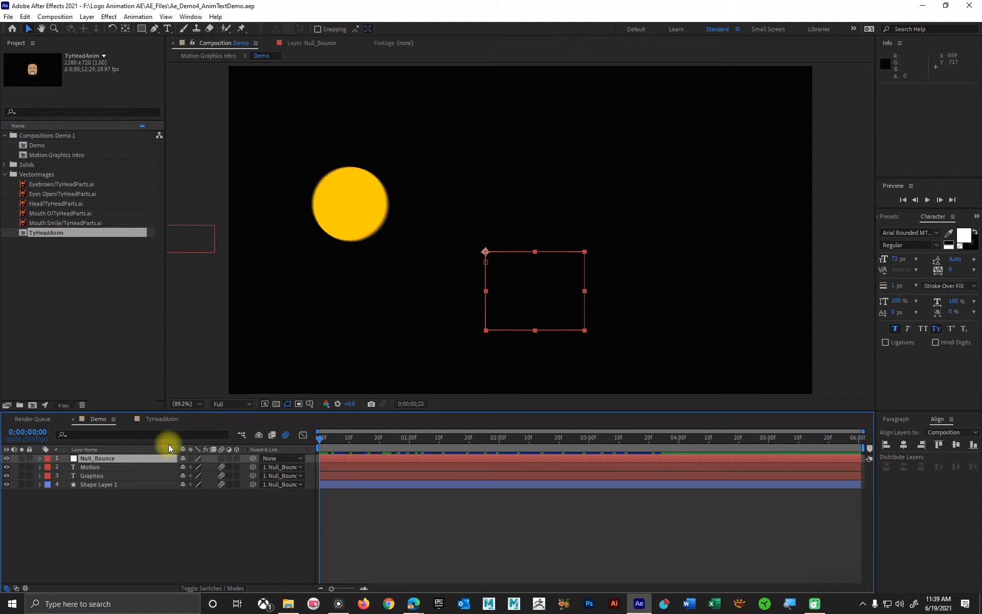
click(73, 419)
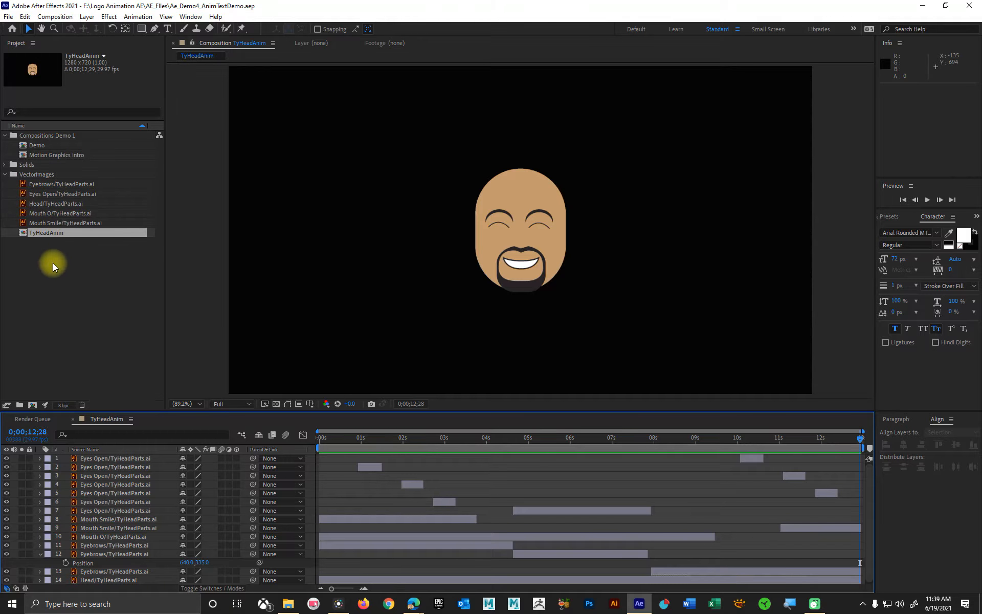
- Create a new project folder named "Logo Final Animation" at the top level of the project
click(35, 249)
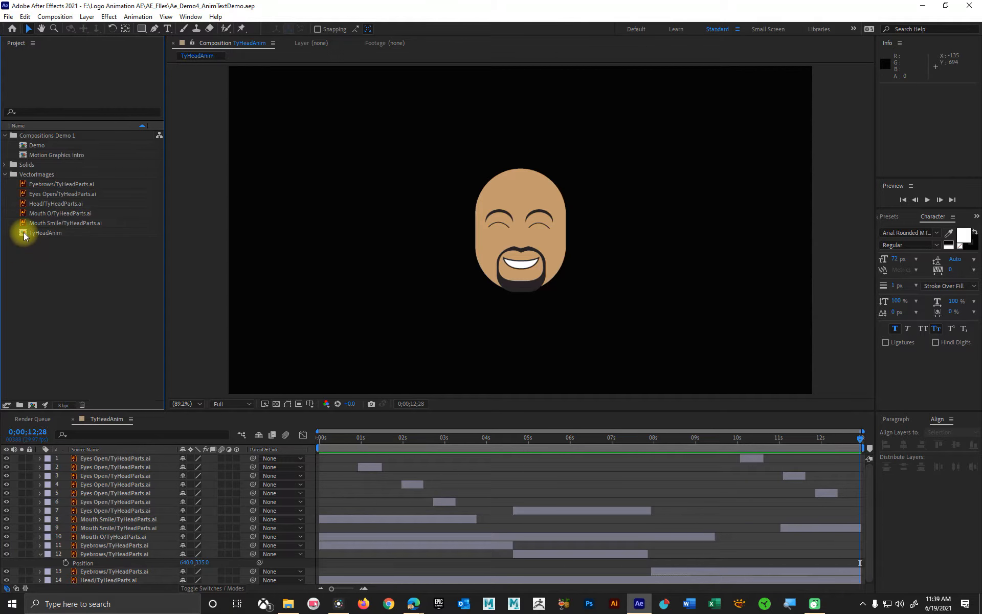
click(24, 234)
click(48, 281)
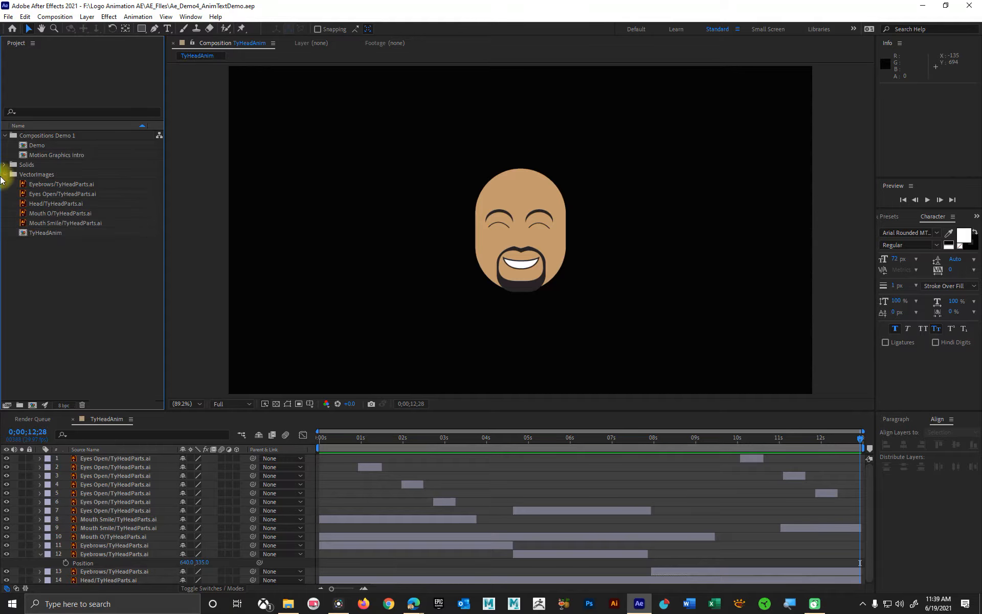
right_click(57, 271)
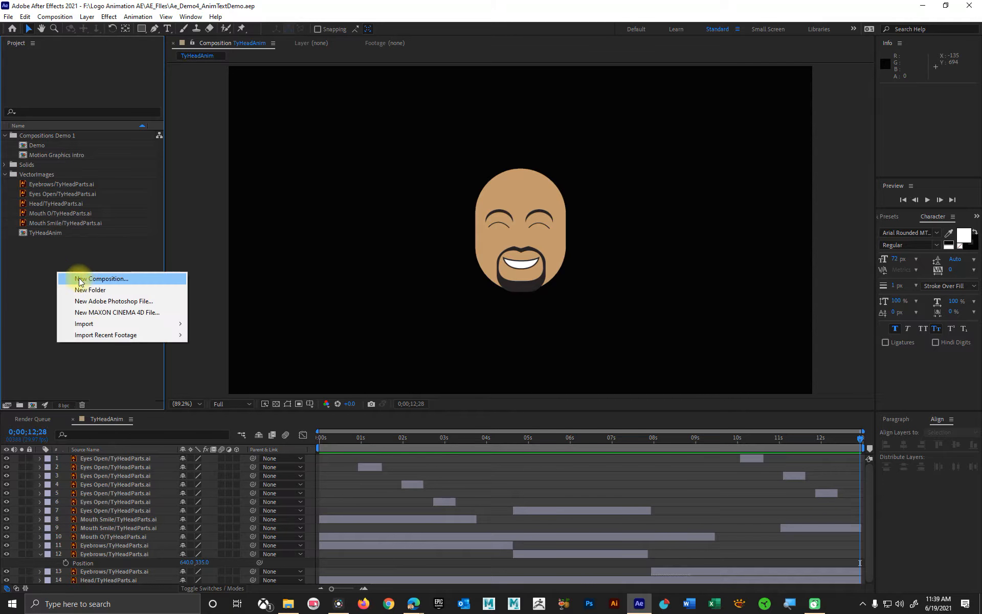
click(84, 291)
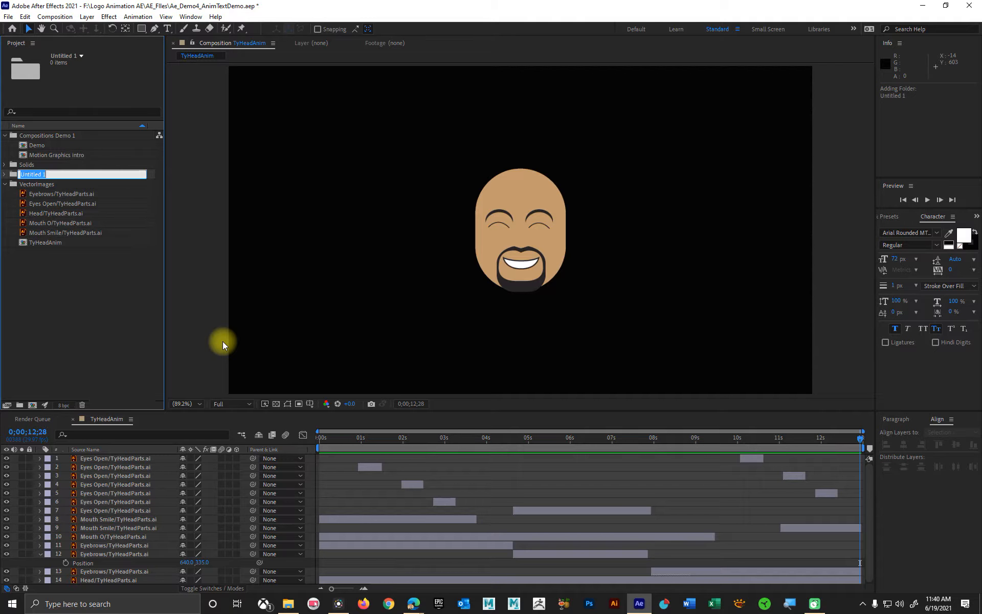
text(Lof)
key(BackSpace)
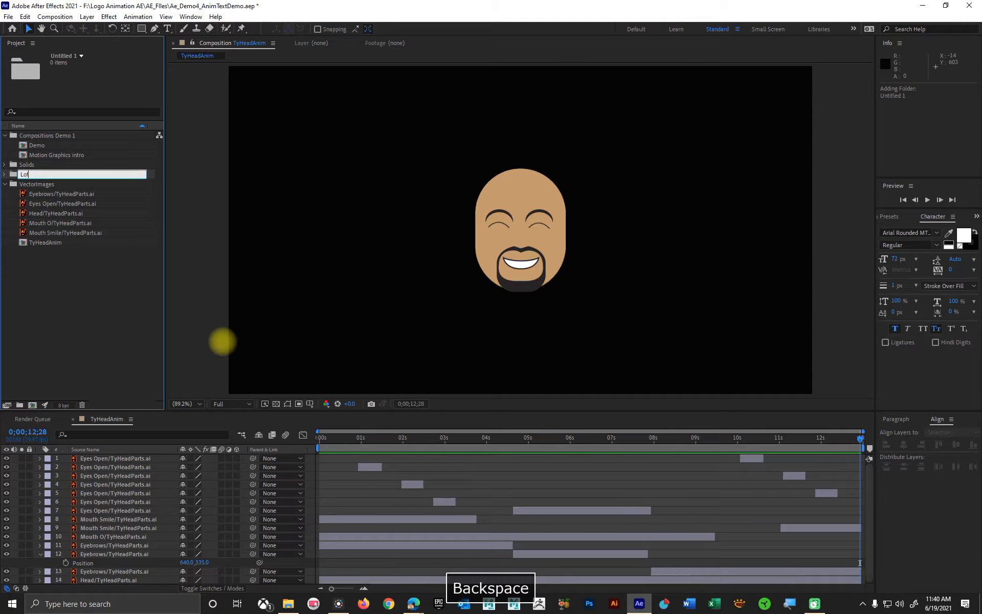
text(go )
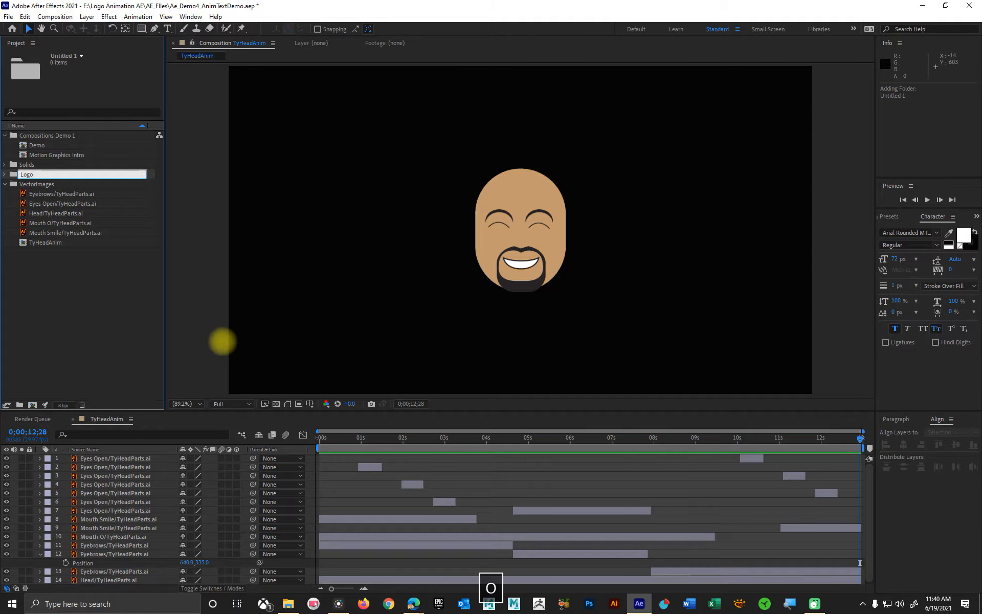
text(Final Animation)
key(Return)
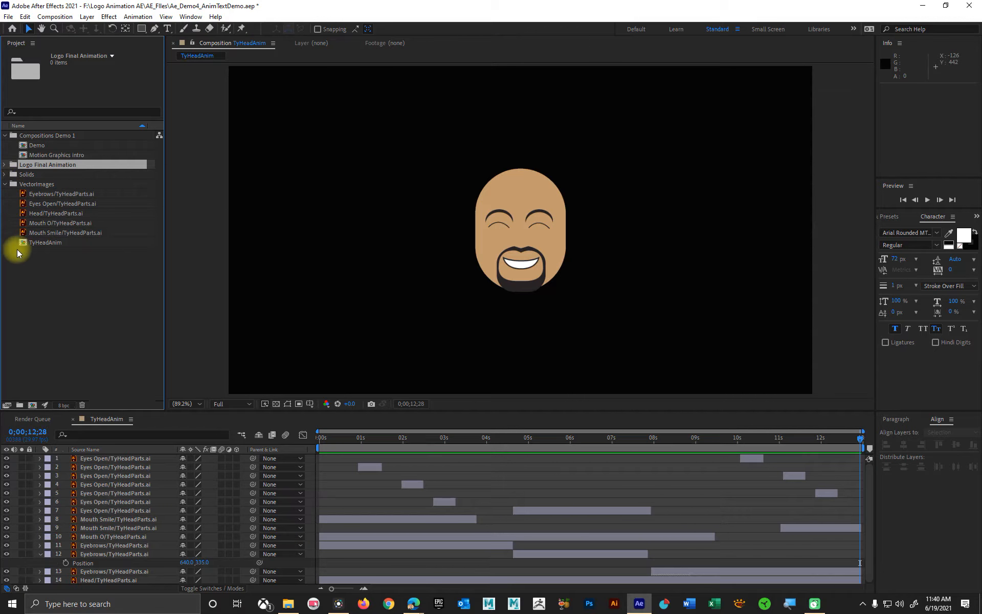
- Move the TyHeadAnim composition into the Logo Final Animation folder, expand that folder and collapse VectorImages
drag(23, 243, 51, 165)
click(4, 165)
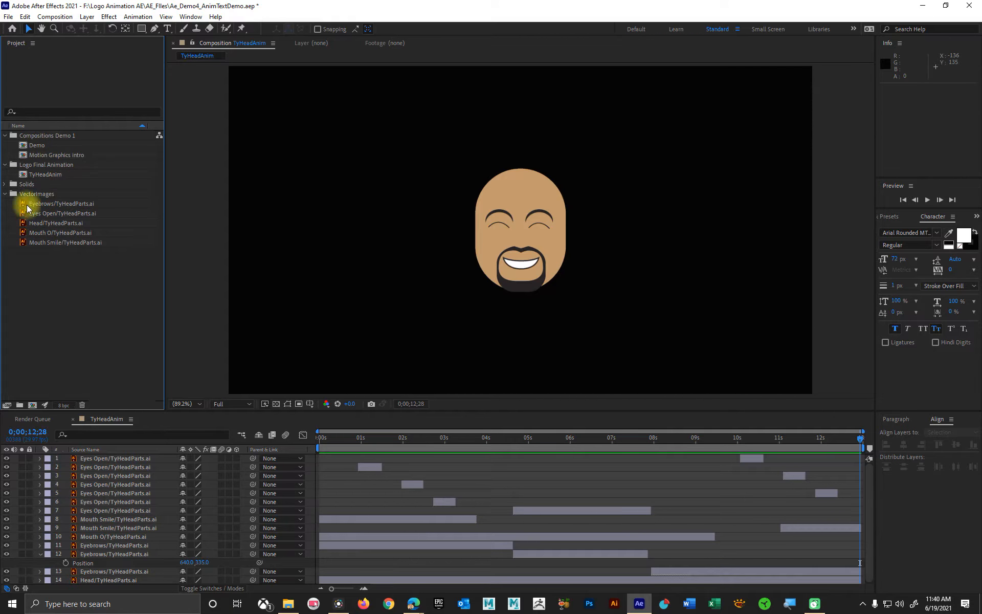
click(5, 194)
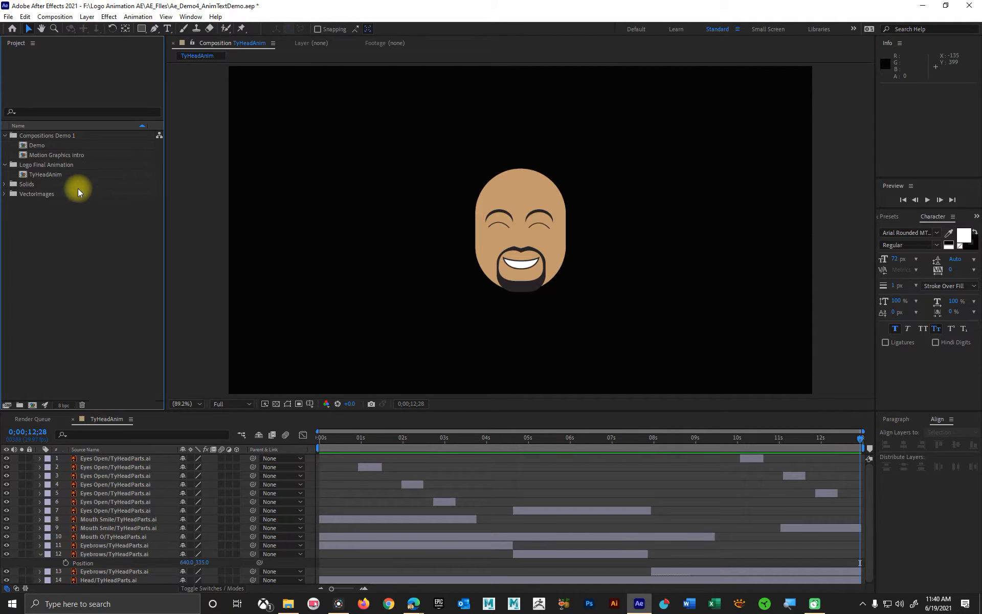
- Scrub through the TyHeadAnim animation and return the playhead to the first frame
click(47, 175)
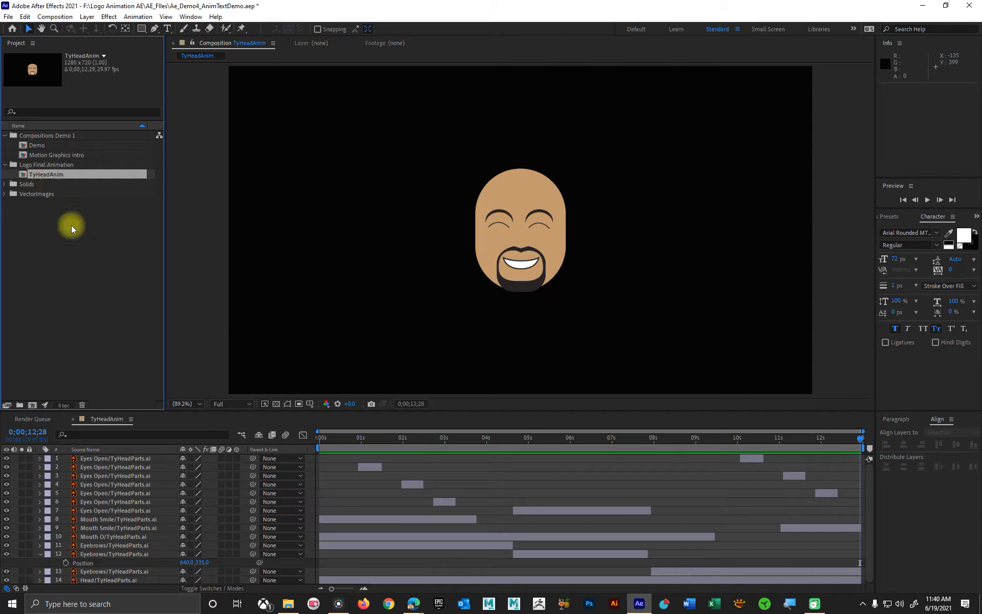
drag(338, 437, 725, 447)
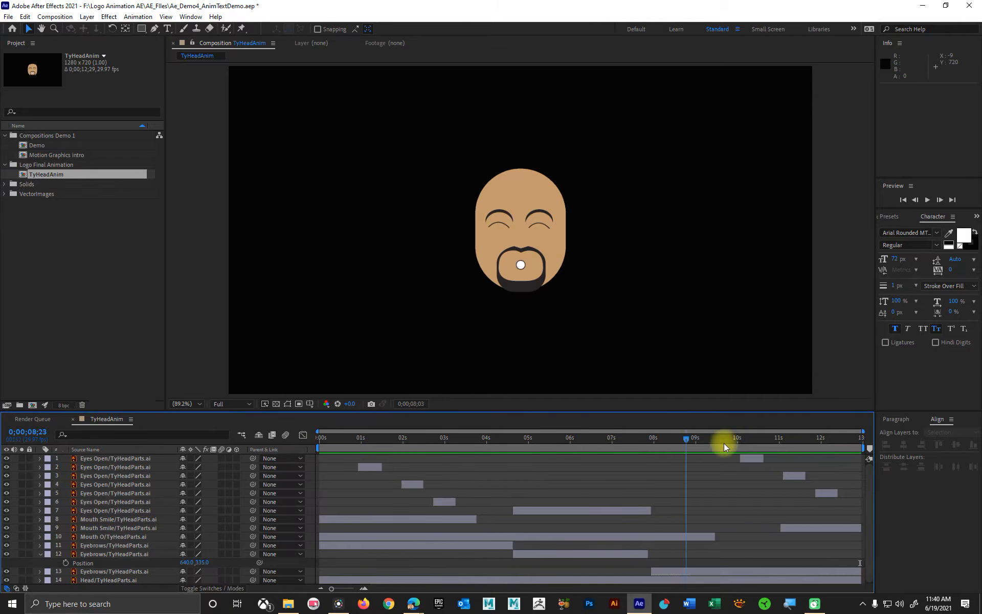
key(Home)
click(82, 256)
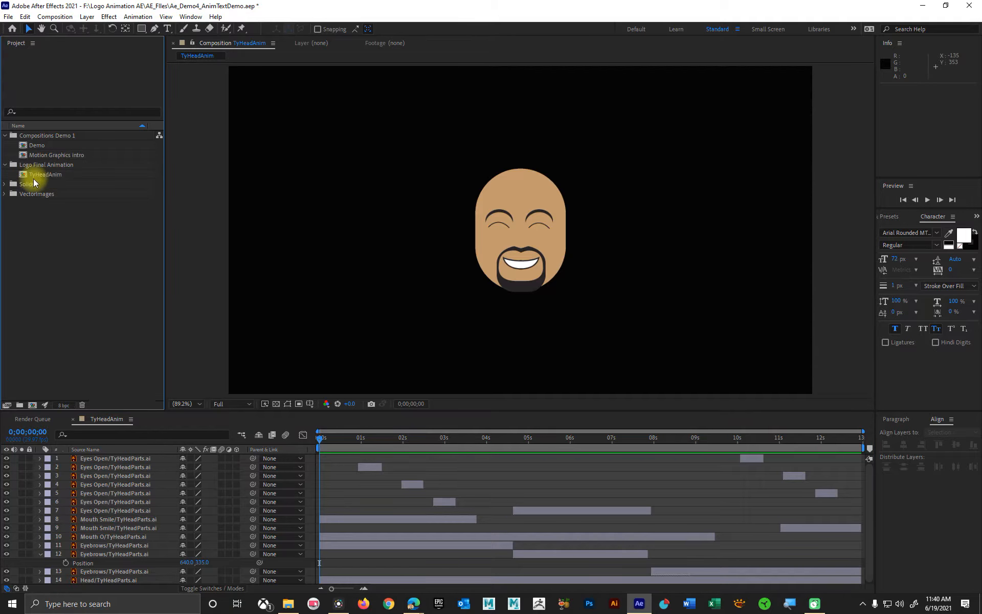
- Create a new composition from TyHeadAnim so the head animation is nested as a single layer, and scrub through it
click(24, 177)
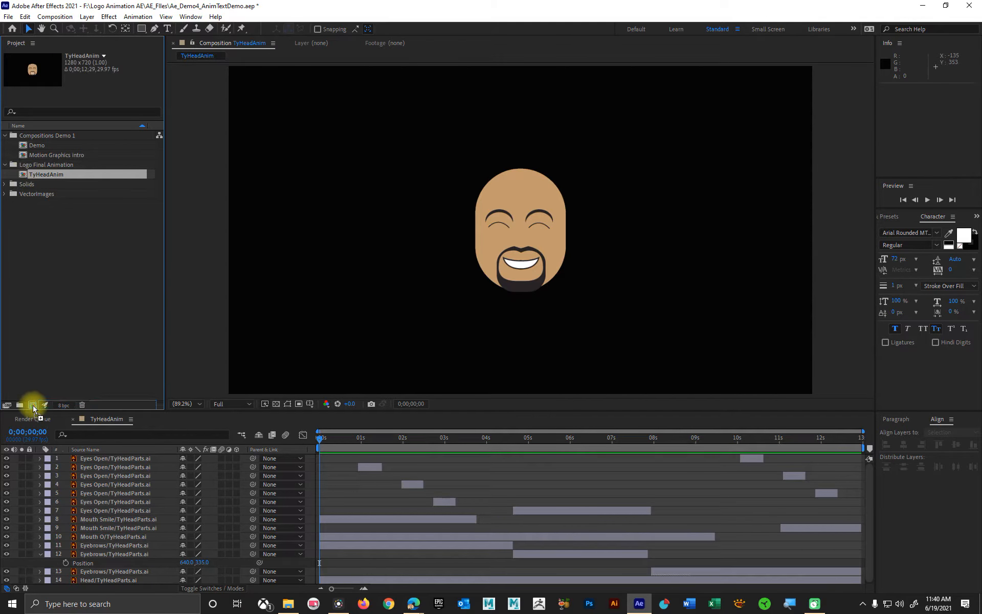
drag(33, 407, 33, 405)
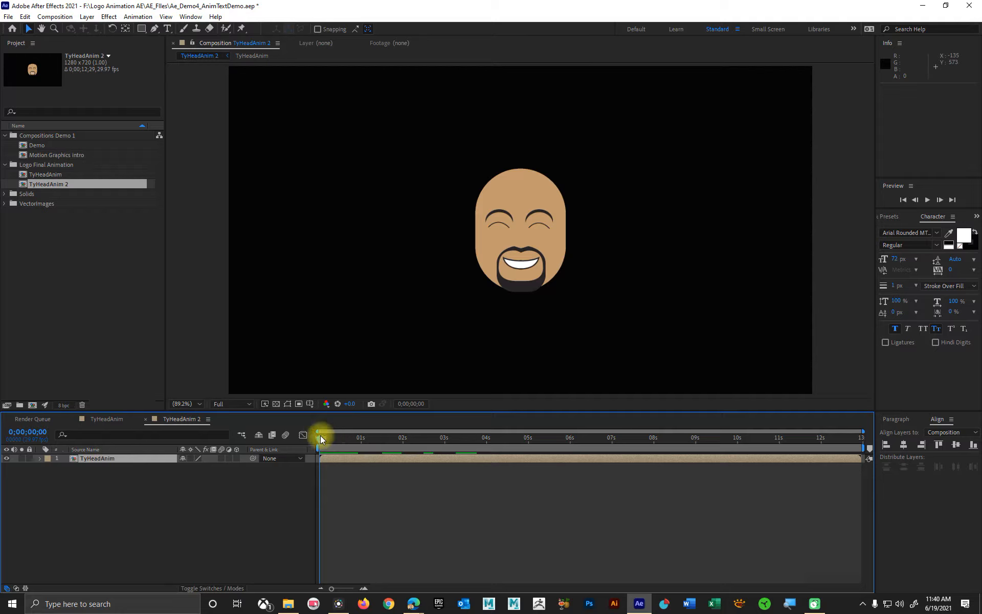
drag(320, 435, 278, 454)
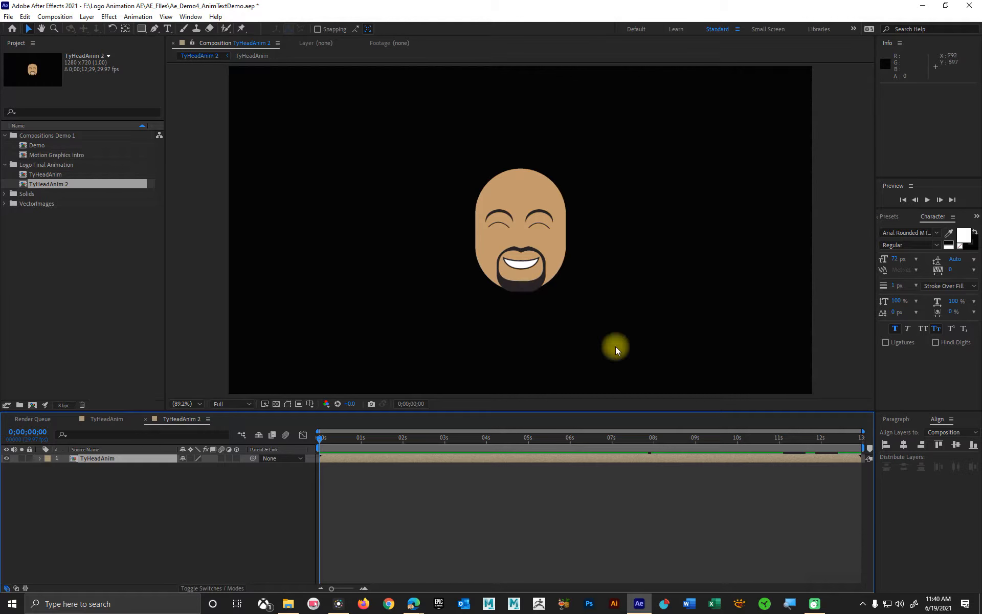
- Compare the nested TyHeadAnim layer with the layers of its source composition, then return to TyHeadAnim 2
click(526, 290)
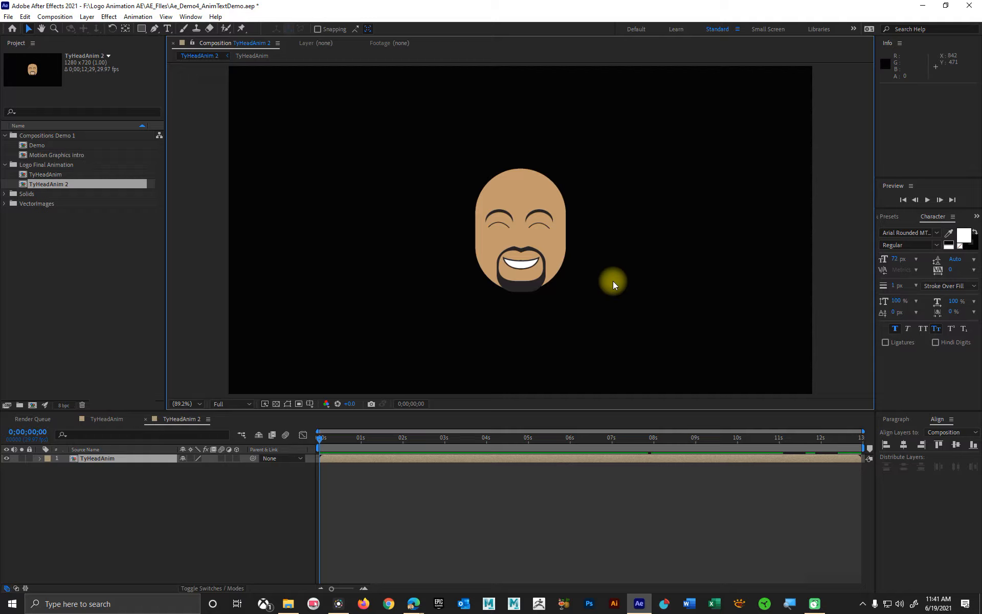
click(38, 458)
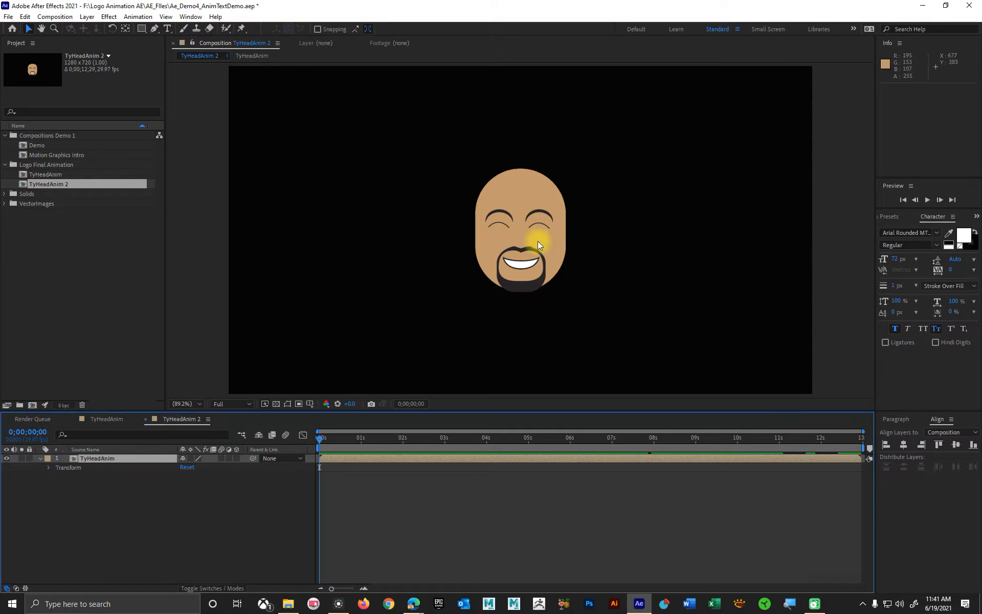
click(121, 419)
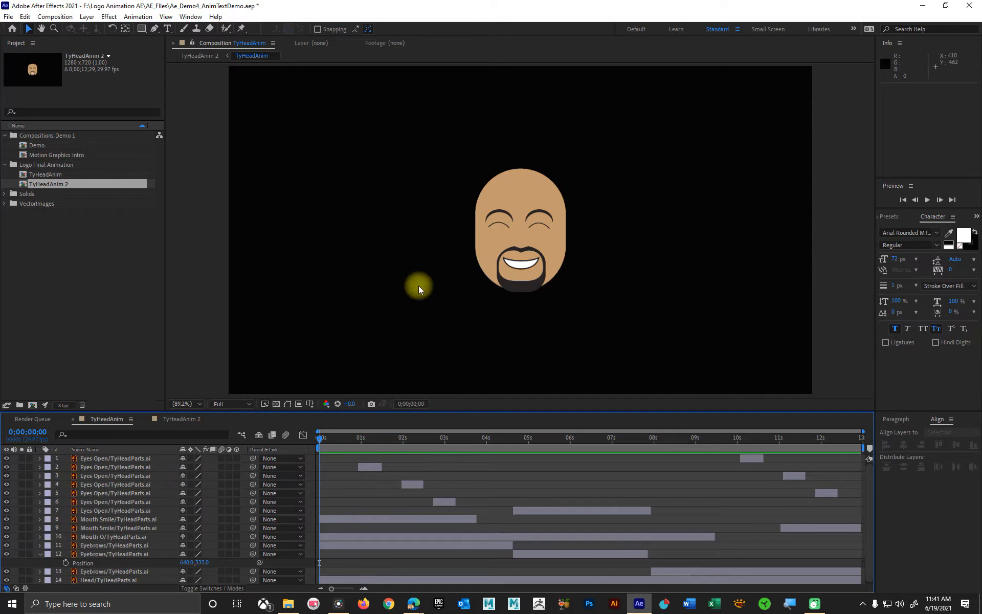
click(176, 422)
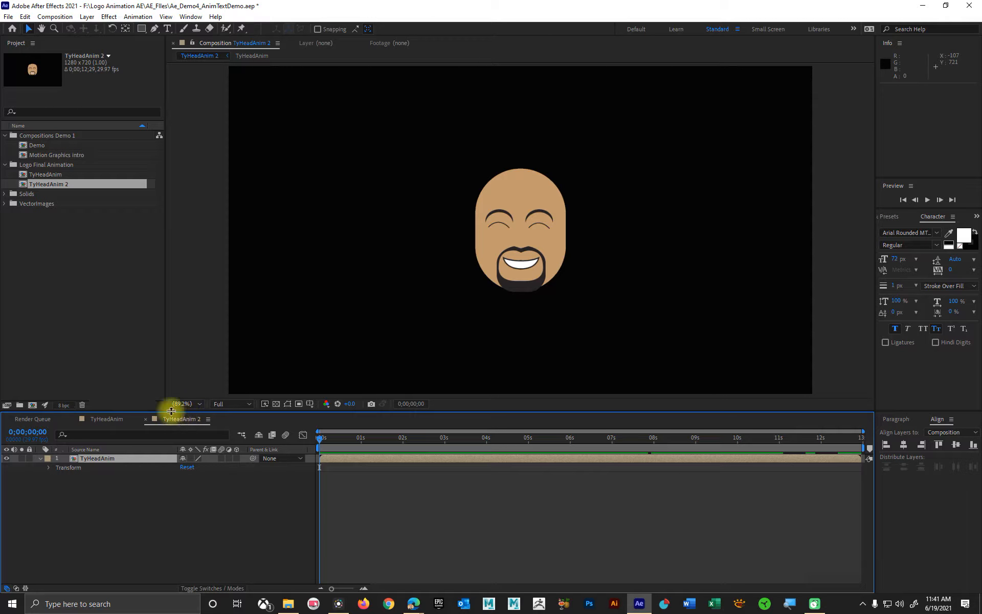
- Rename the TyHeadAnim 2 composition as "LogoMainComp"
right_click(47, 184)
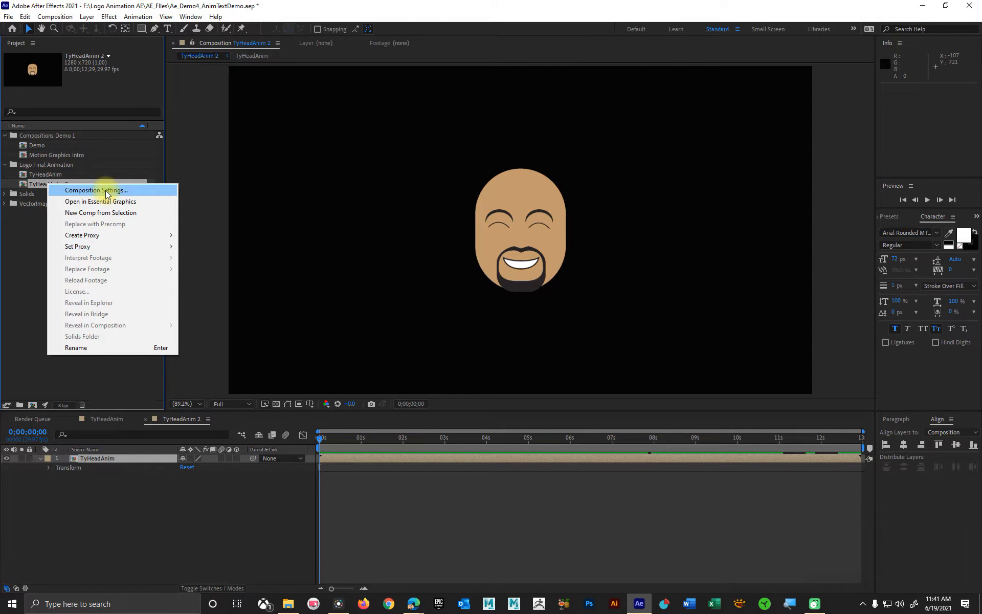
click(99, 347)
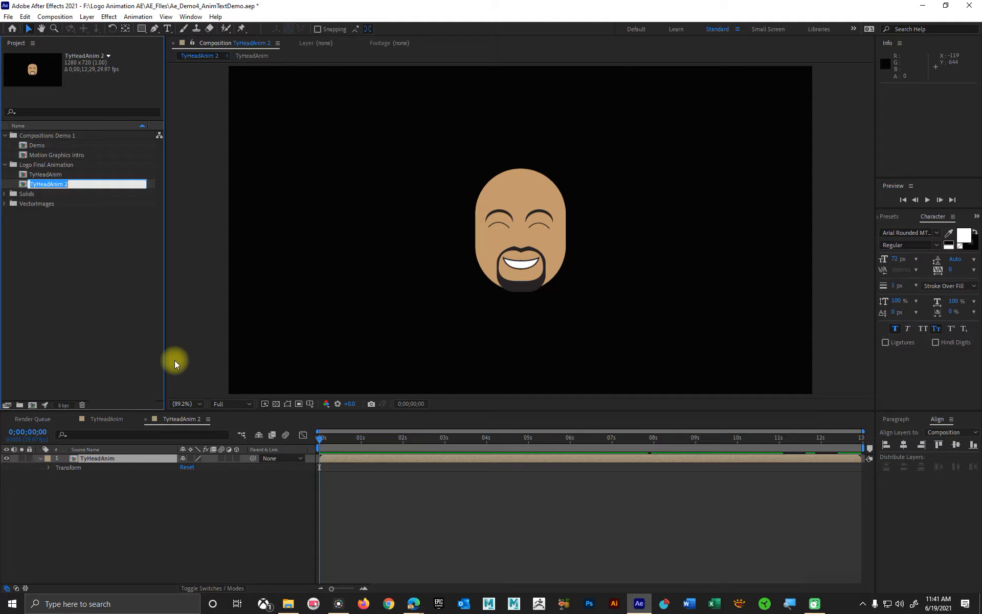
text(Logo)
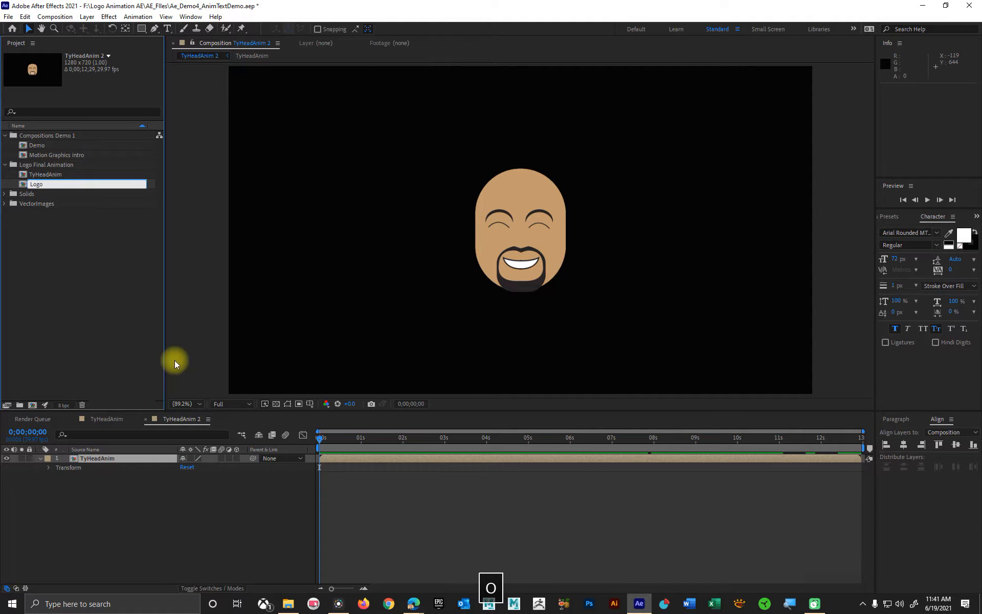
text(m)
key(BackSpace)
text(MainComp)
key(Return)
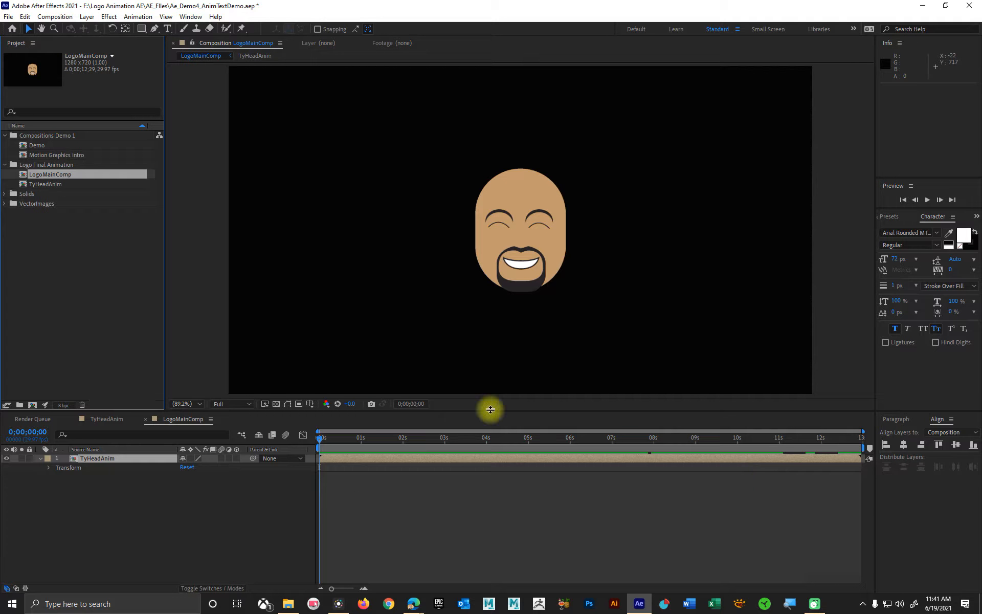
- Select LogoMainComp in the project and switch the visibility of its TyHeadAnim layer off and back on
click(43, 183)
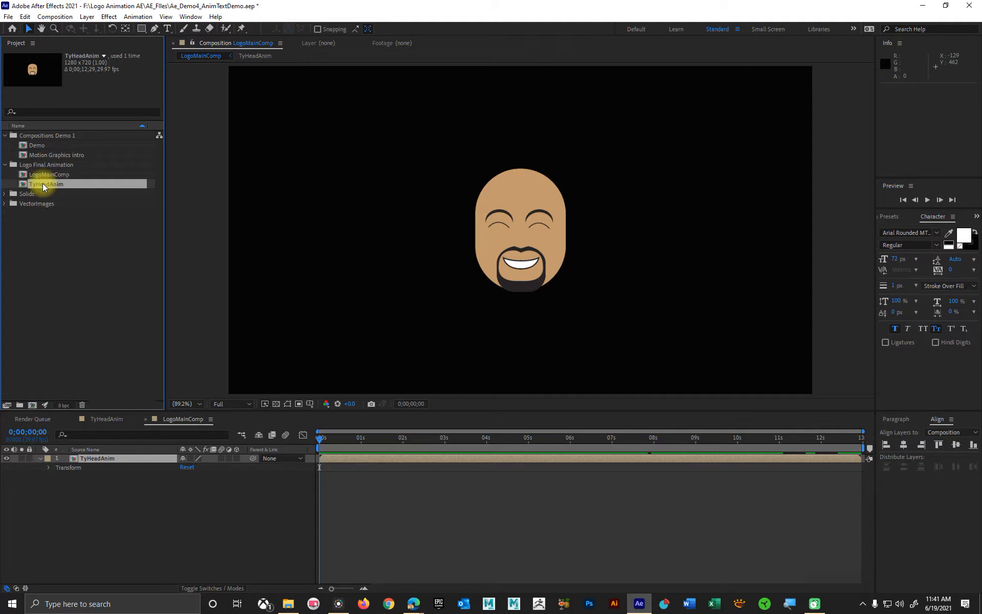
click(45, 175)
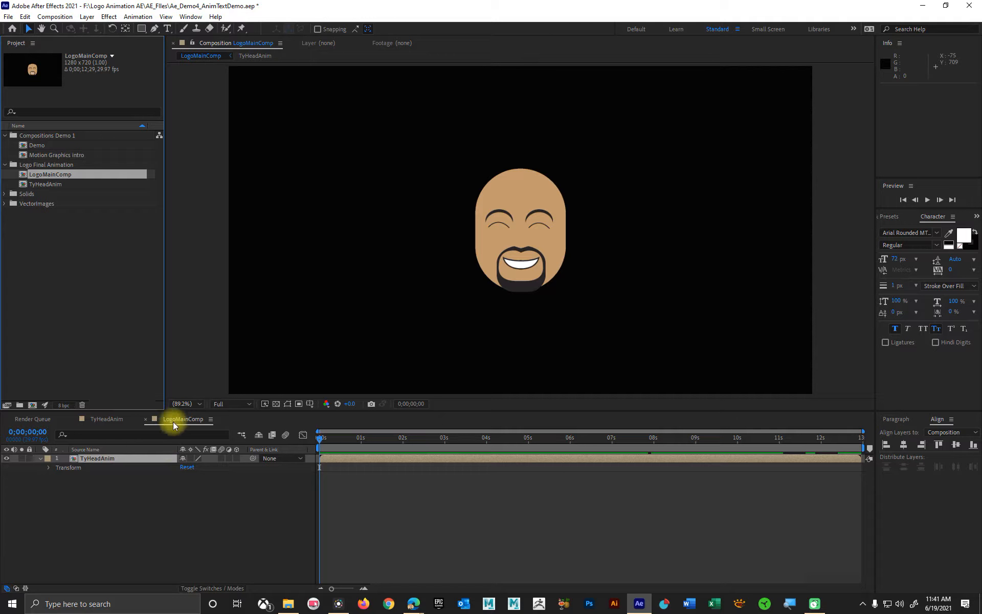
click(7, 458)
click(6, 458)
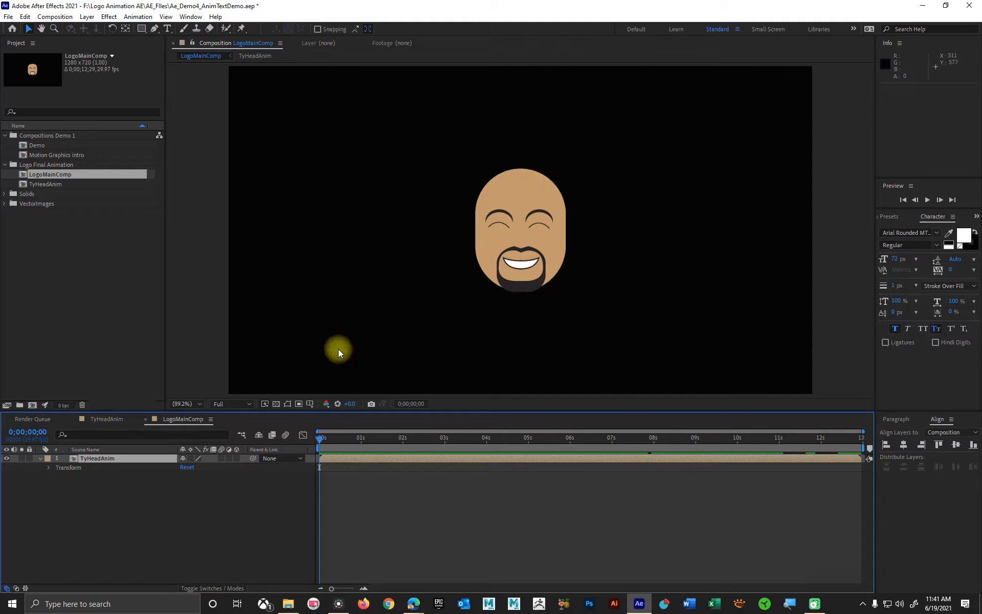
- Expand the TyHeadAnim layer's Transform properties and try out different rotation values, undoing each change
click(49, 468)
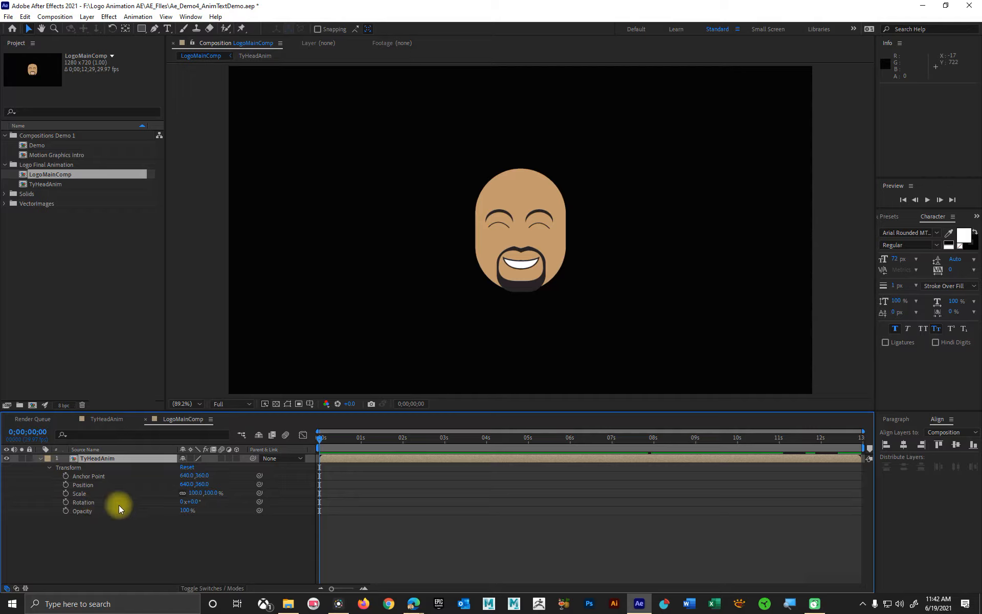
drag(197, 506, 329, 492)
key(ctrl+z)
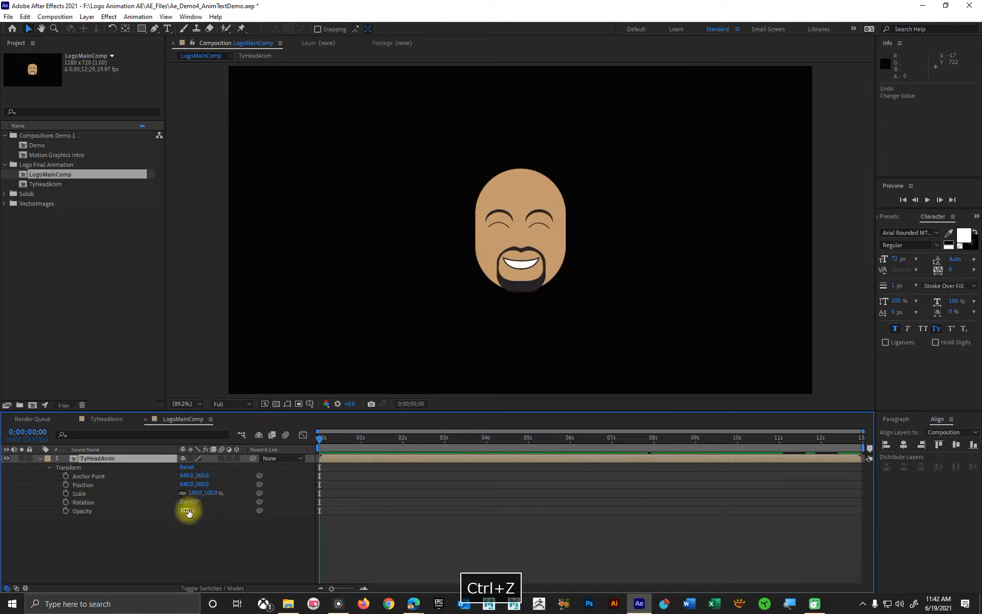
drag(192, 503, 708, 186)
key(ctrl+z)
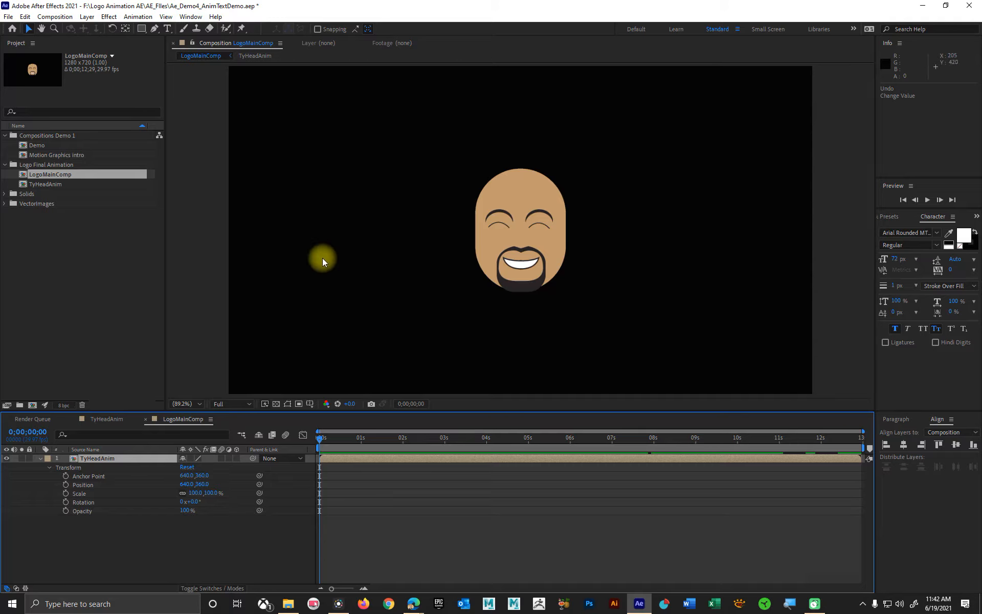
- Scrub the start of LogoMainComp and magnify the preview to 200% to inspect the head artwork's edges
drag(334, 439, 314, 430)
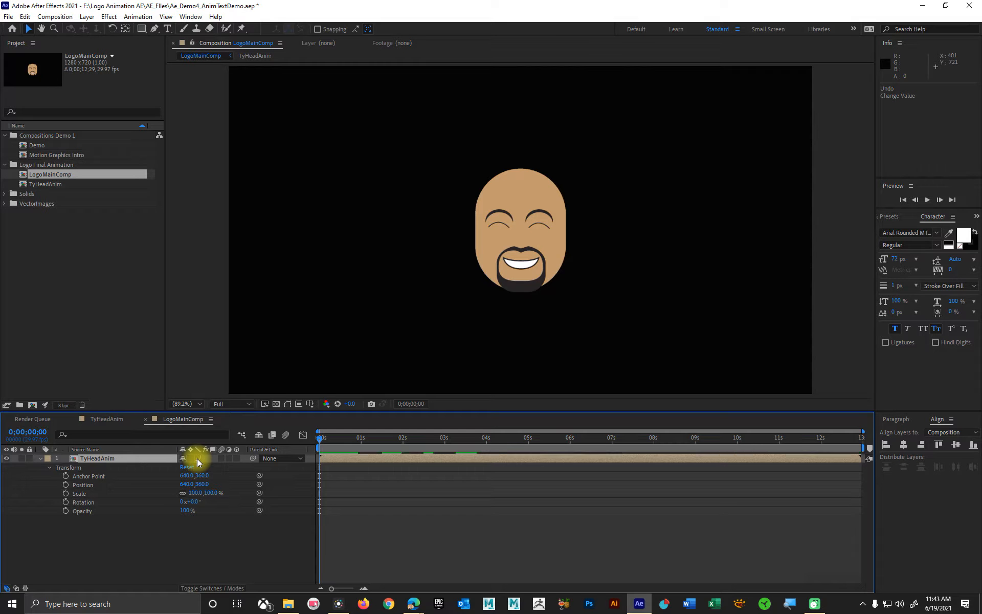
key(period)
key(period)
key(period)
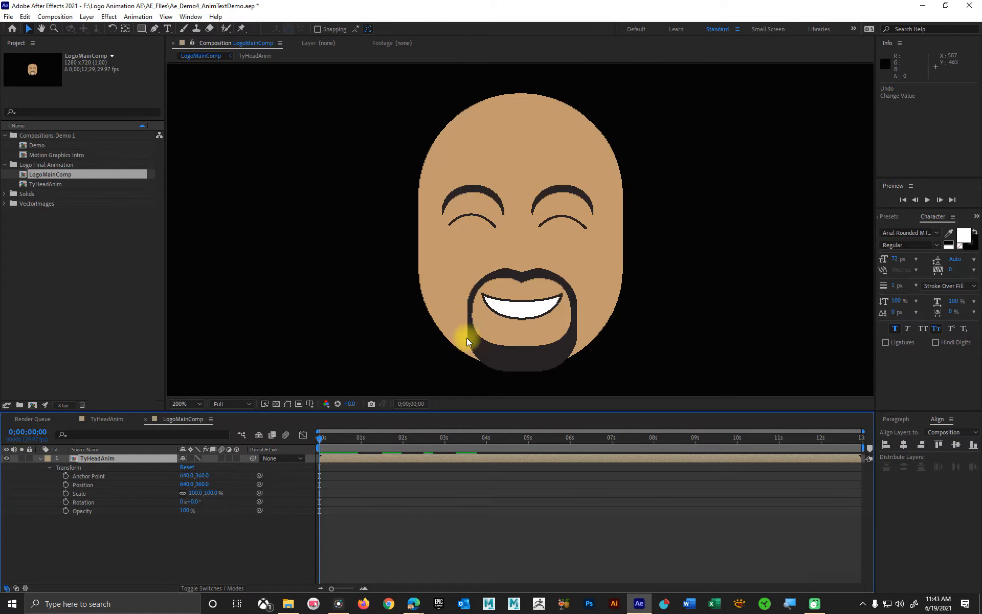
- Set the TyHeadAnim layer to best quality, enable its motion blur and make it a 3D layer
click(197, 458)
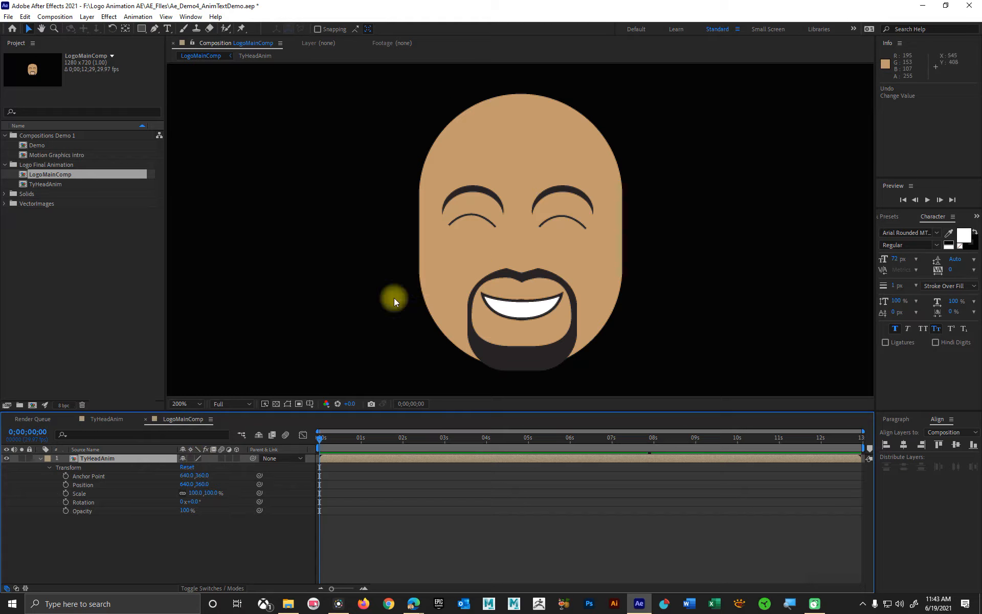
click(222, 458)
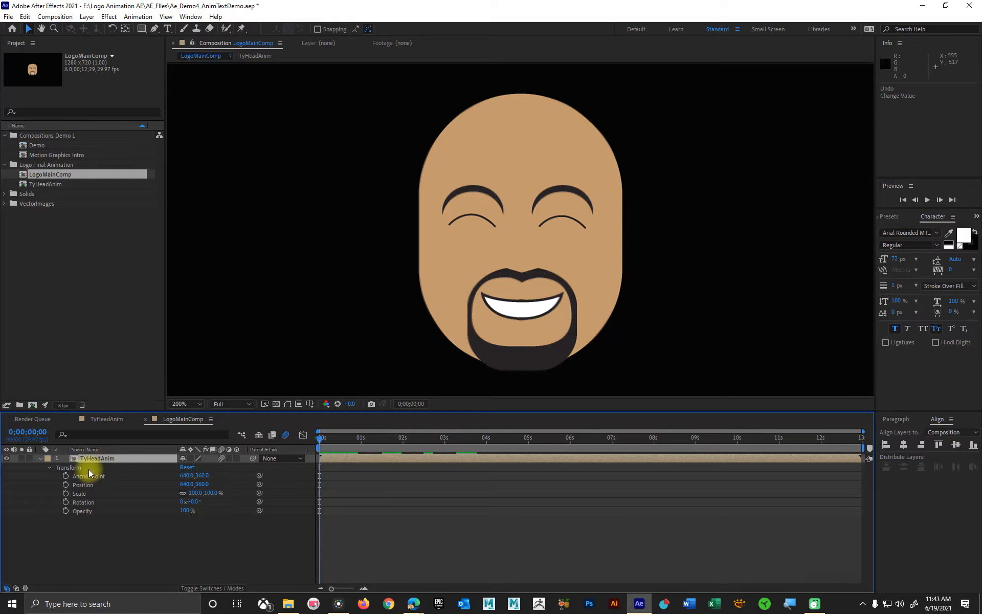
click(237, 458)
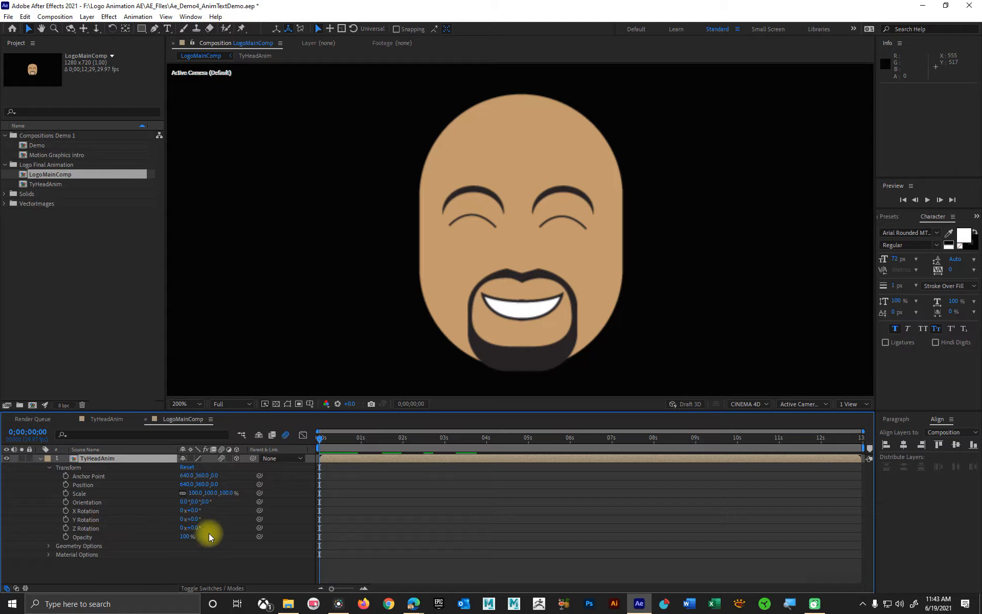
- Try out different X, Y and Z Rotation values on the 3D TyHeadAnim layer, undoing each change
drag(198, 510, 517, 515)
key(ctrl+z)
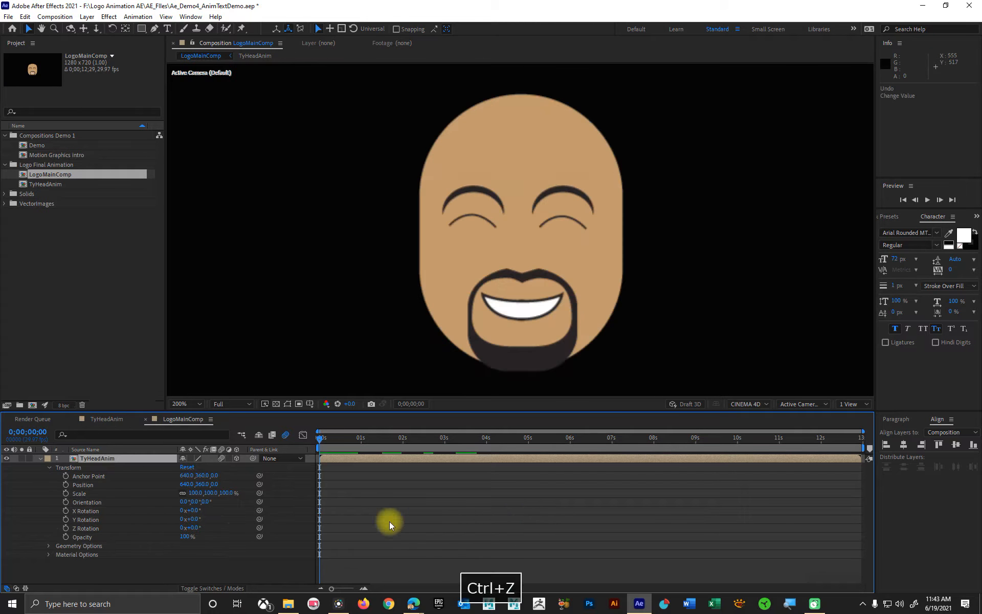
drag(195, 519, 473, 531)
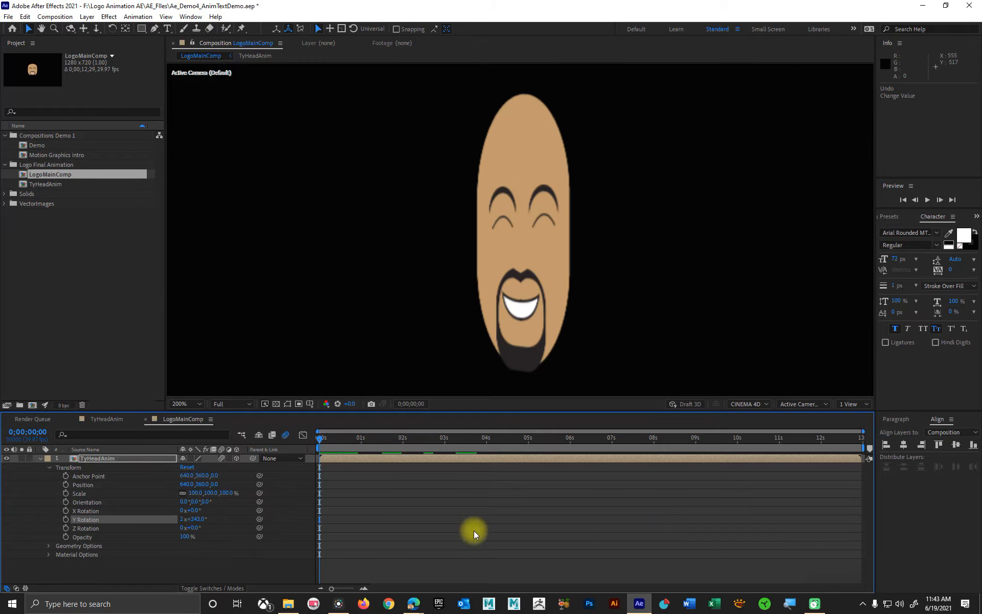
key(ctrl+z)
drag(195, 527, 636, 515)
key(ctrl+z)
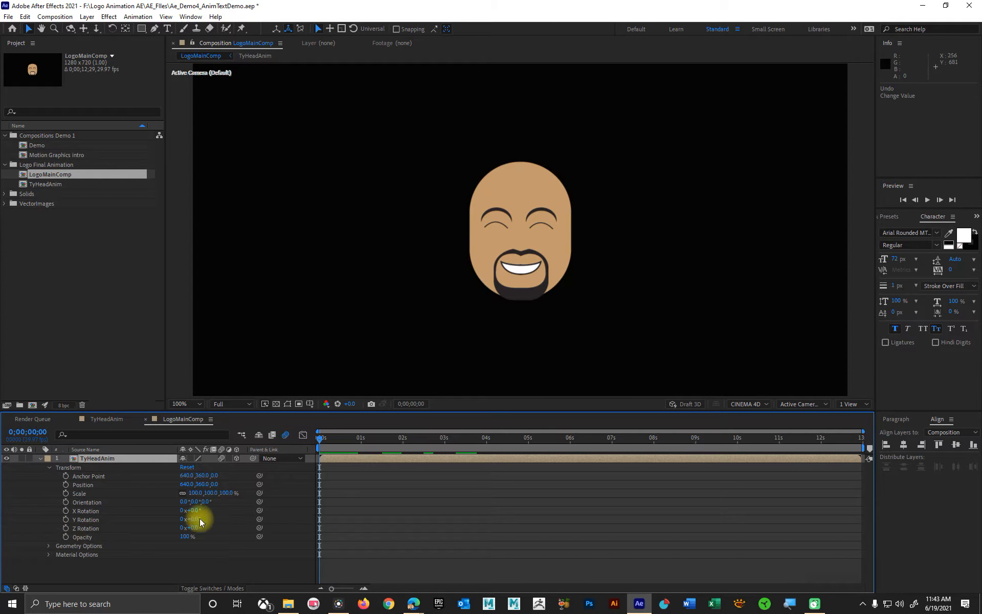
drag(195, 520, 870, 524)
key(ctrl+z)
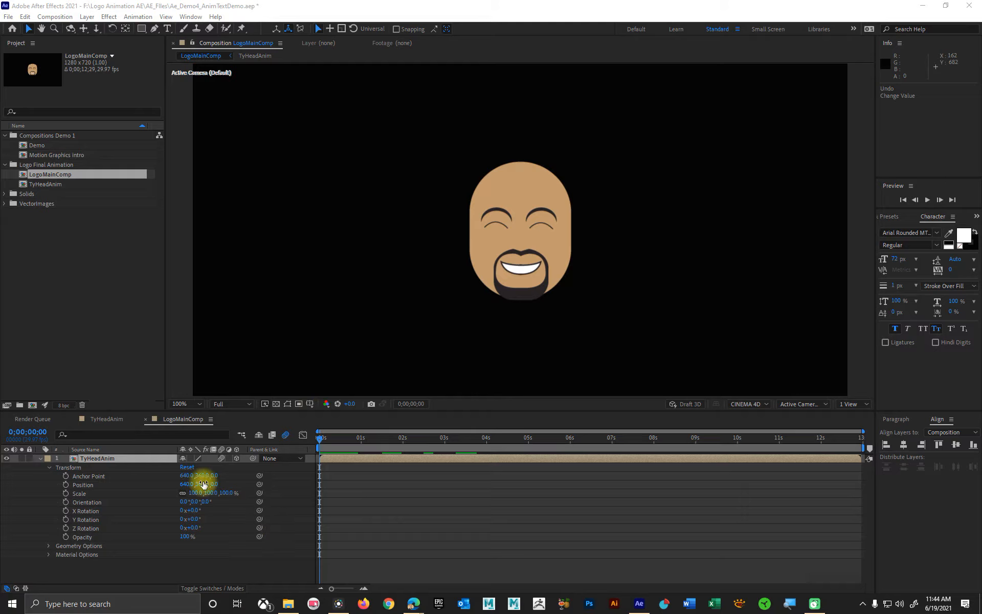
- Start keyframing TyHeadAnim's Y Rotation at 0;00;00;00 and add a second keyframe with the same value at 0;00;00;29
click(318, 437)
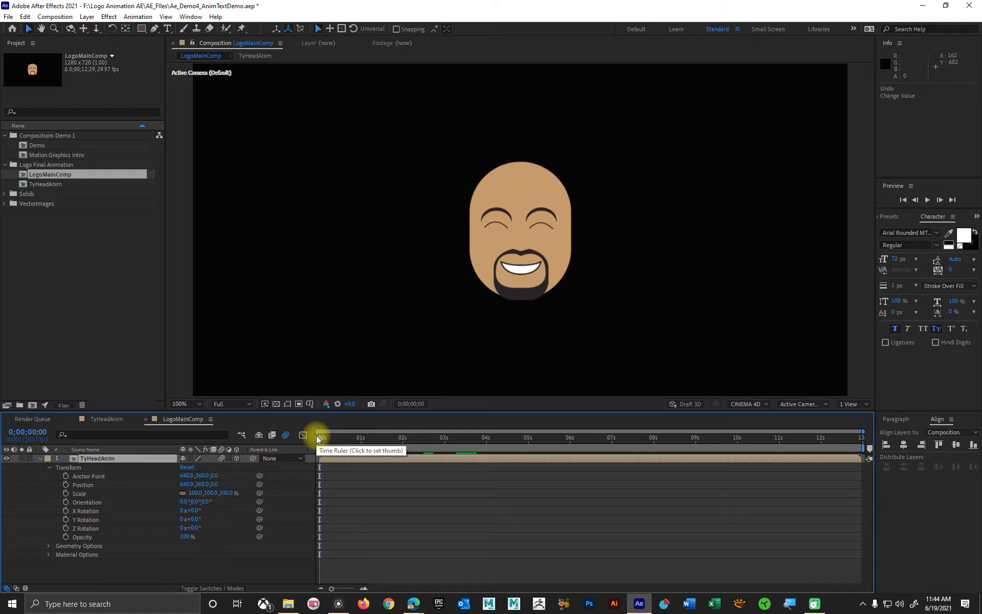
click(66, 519)
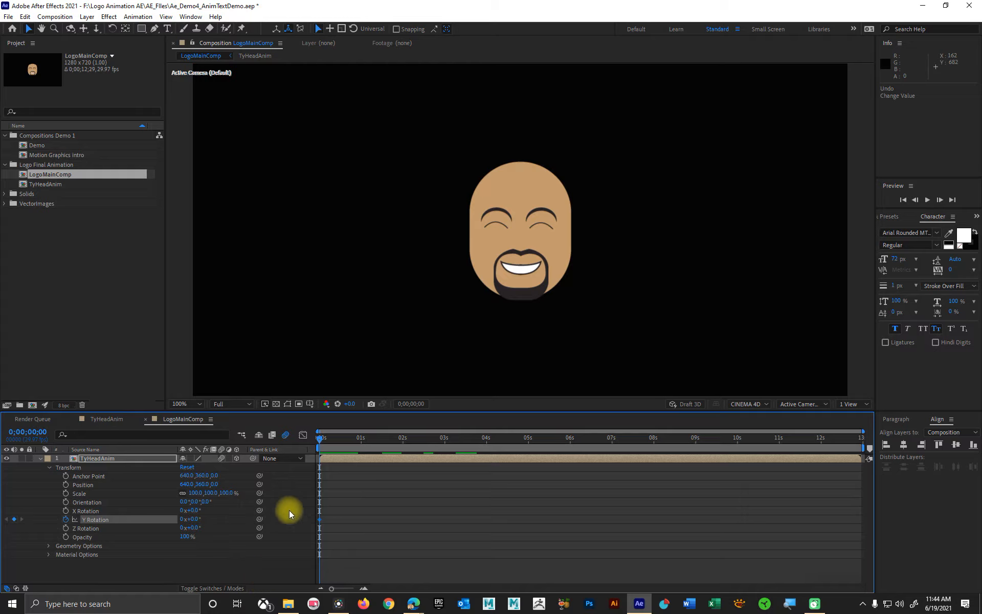
drag(321, 437, 361, 436)
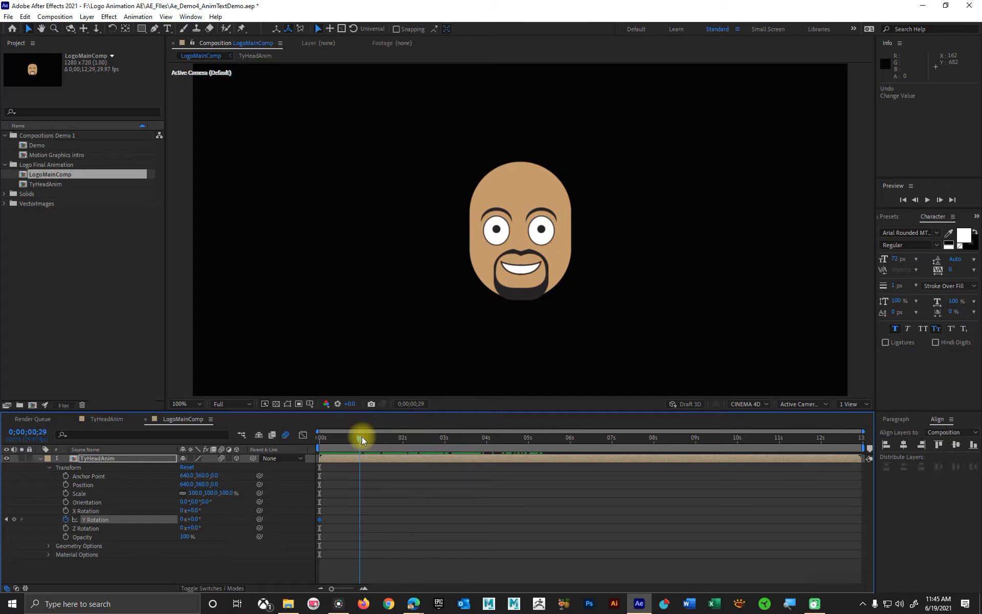
click(14, 518)
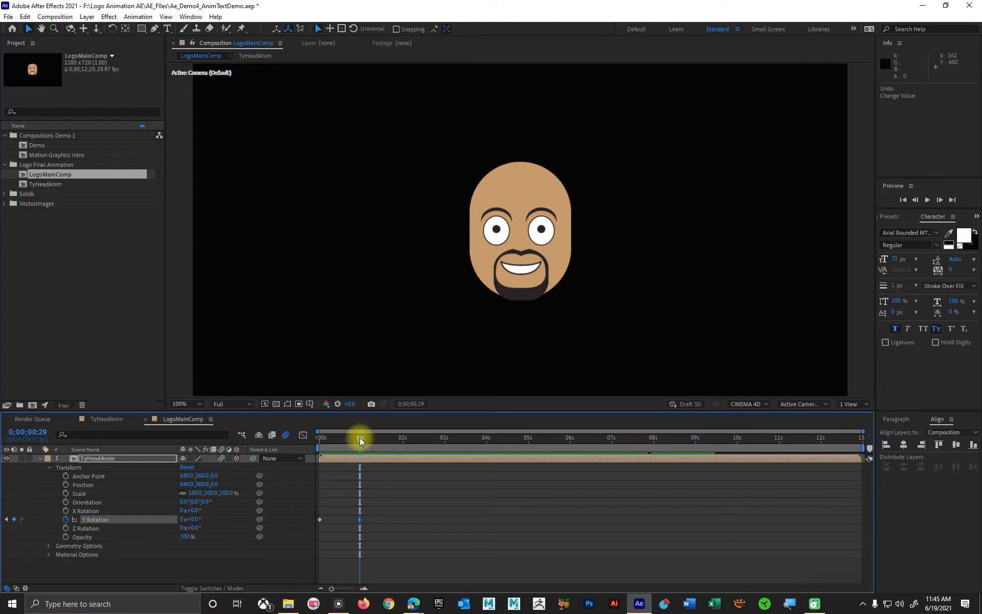
- Keyframe the Y Rotation at 5 full revolutions at 0;00;04;00
drag(360, 437, 488, 439)
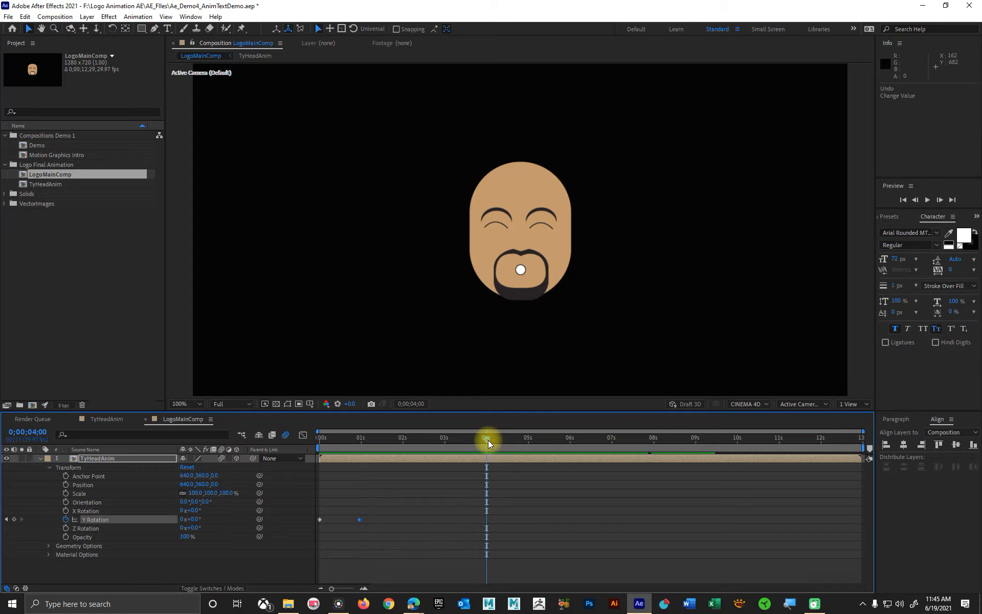
click(182, 519)
text(5)
key(Return)
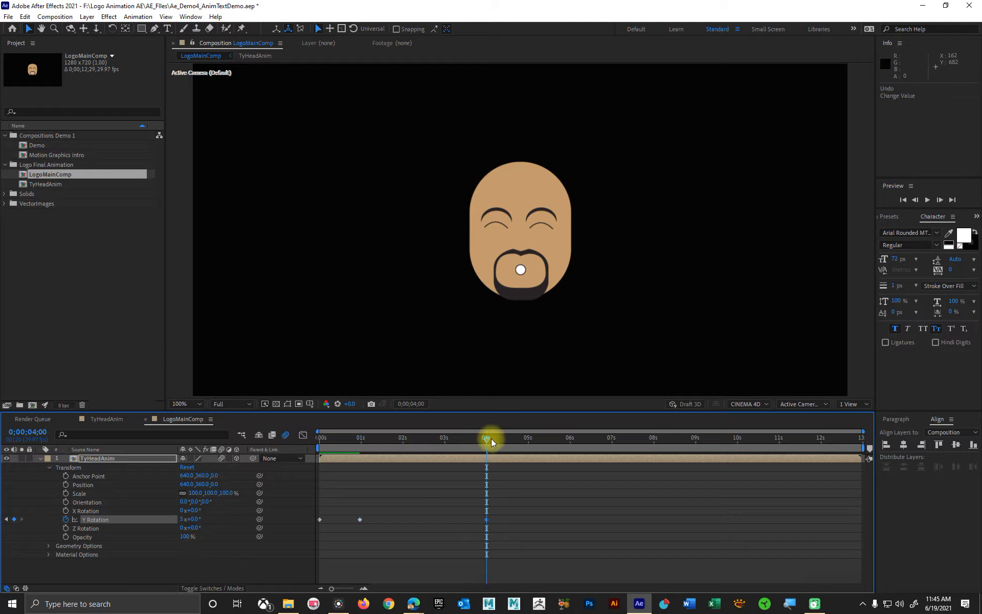
- Keyframe the Y Rotation at 15 full revolutions at 0;00;08;01
drag(489, 438, 539, 449)
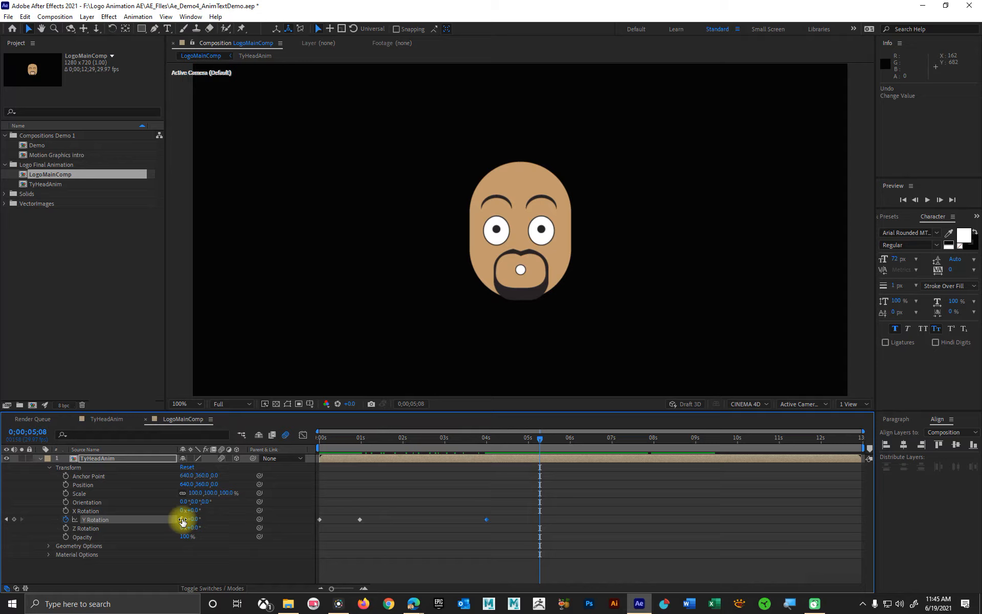
drag(540, 439, 656, 436)
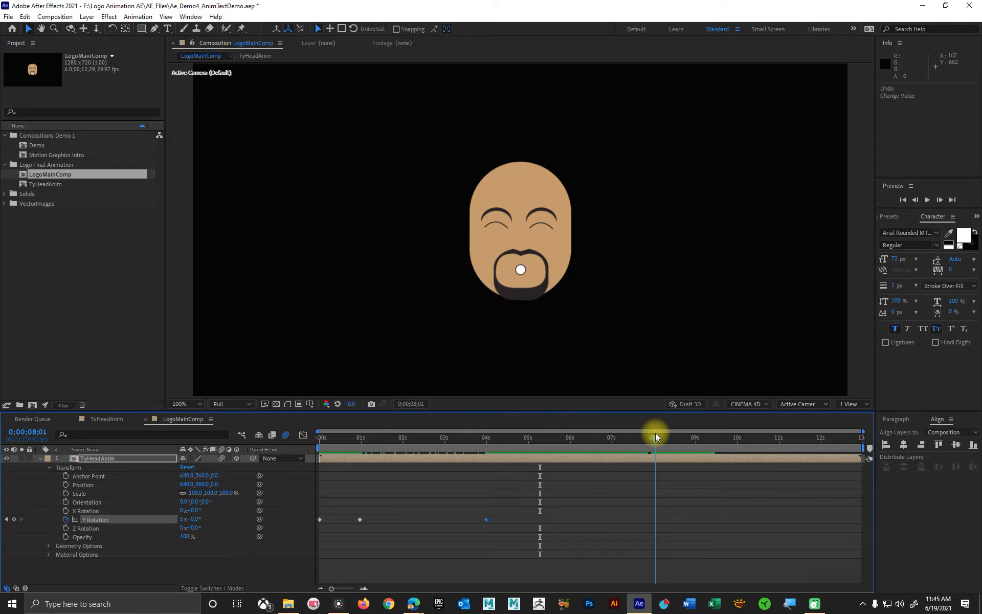
click(181, 519)
text(15)
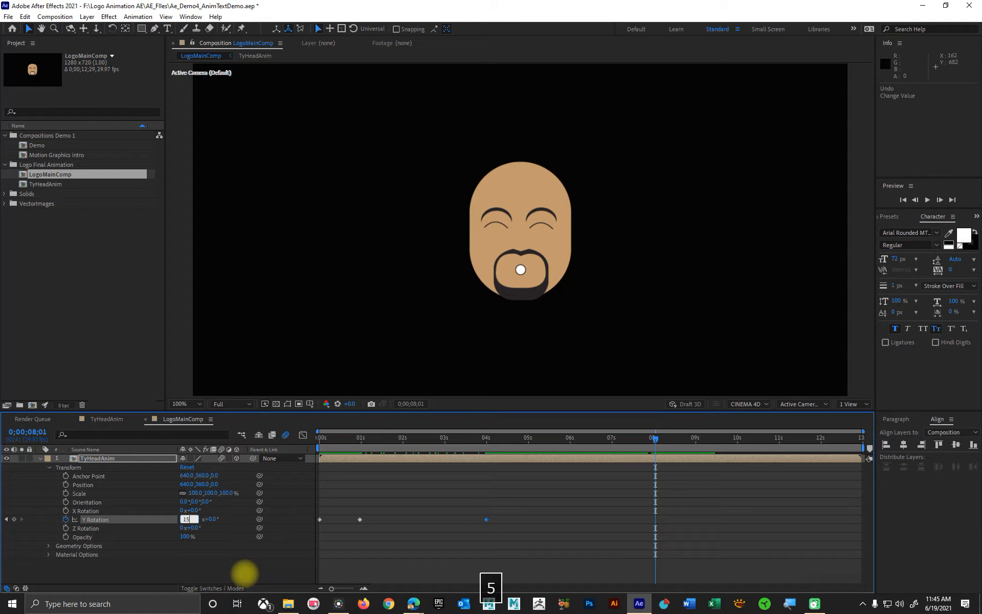
key(Return)
- Play LogoMainComp from the beginning twice to check the timing of the head's spin
drag(652, 438, 293, 449)
key(space)
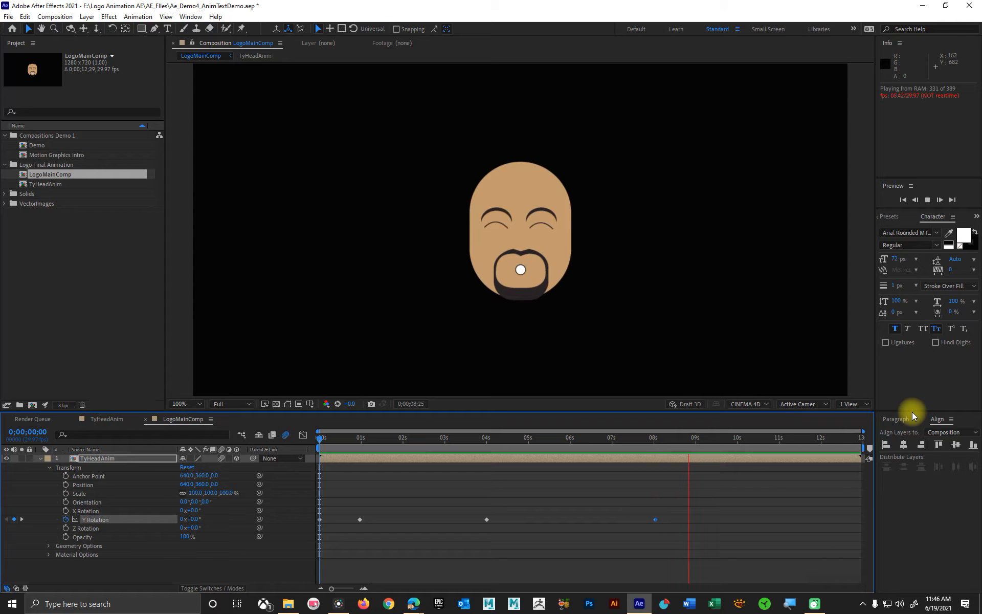
key(space)
drag(333, 439, 318, 440)
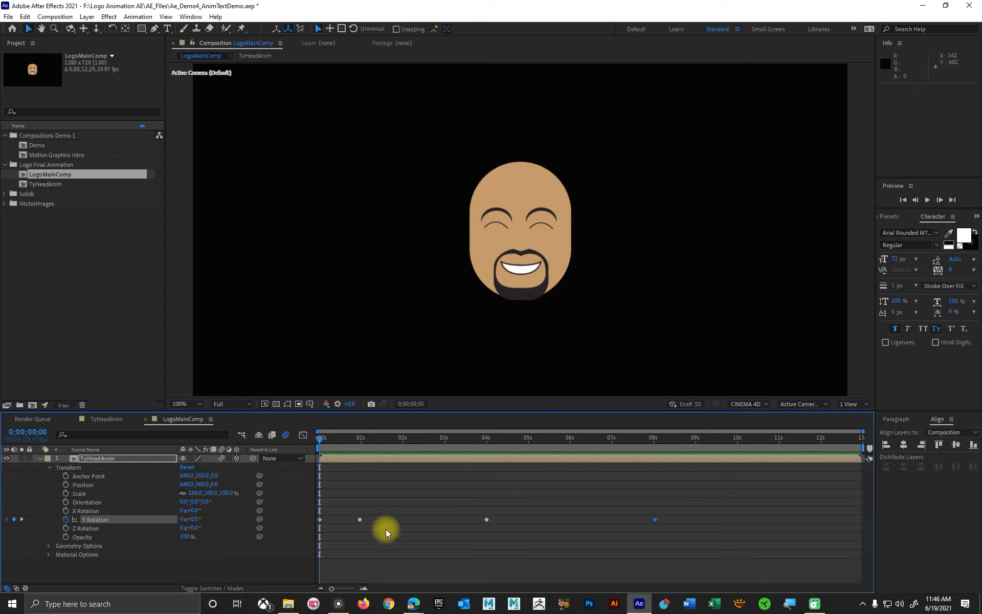
key(space)
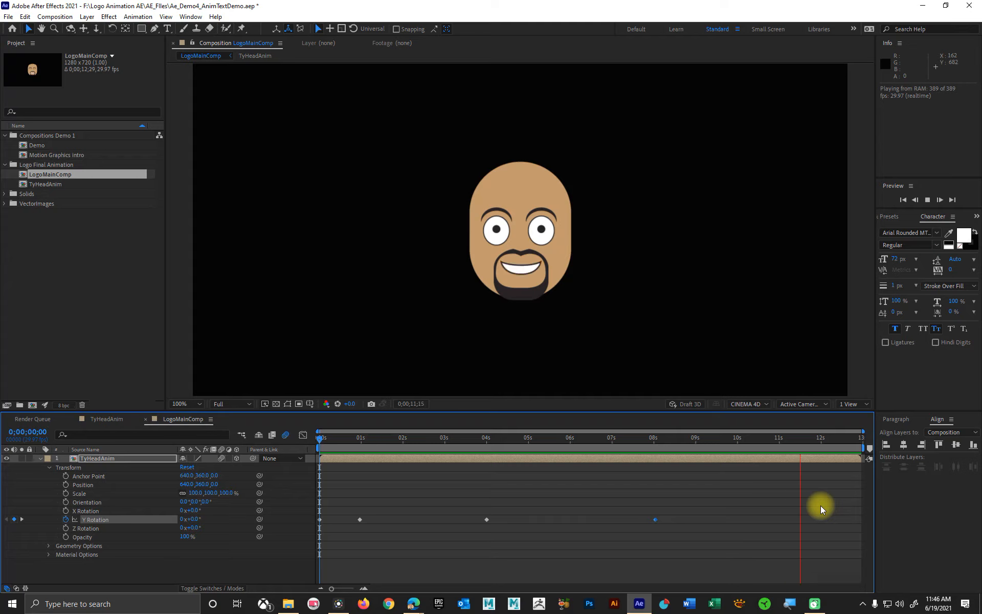
key(space)
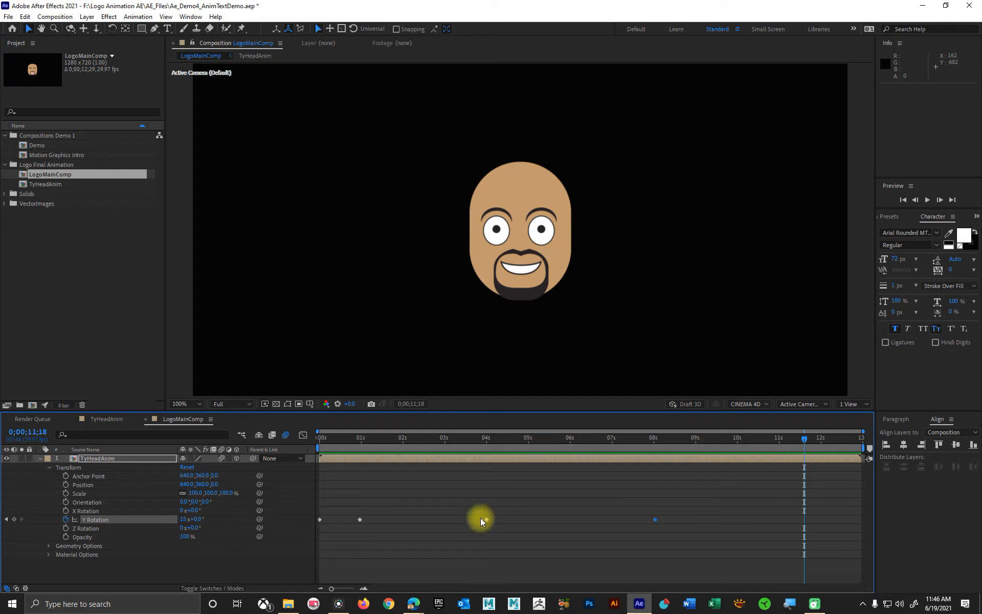
- Speed up the spin by moving the 5-revolution keyframe to 0;00;02;16 and the 15-revolution keyframe to 0;00;04;12
drag(487, 519, 424, 522)
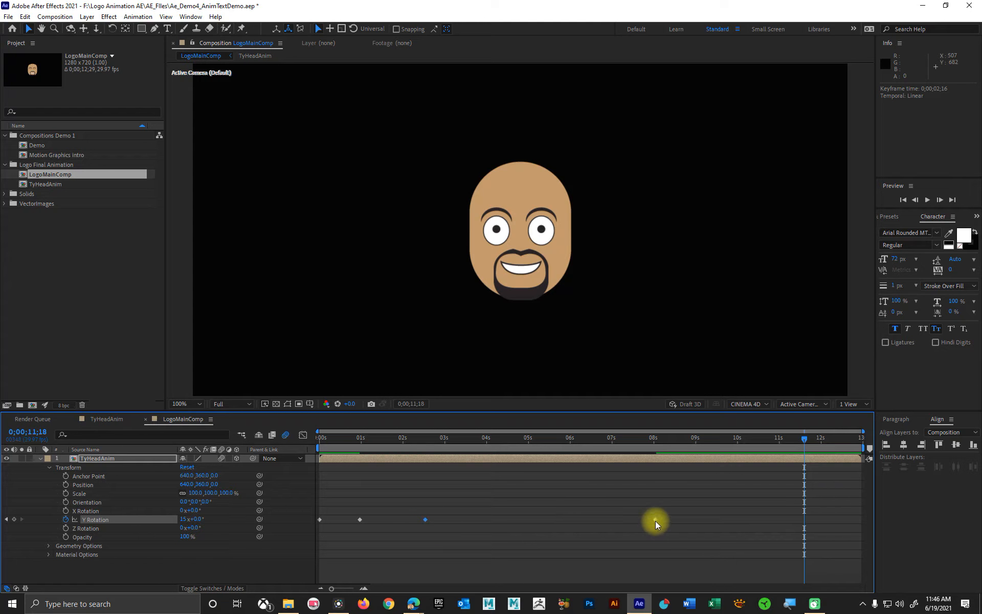
click(655, 521)
click(504, 520)
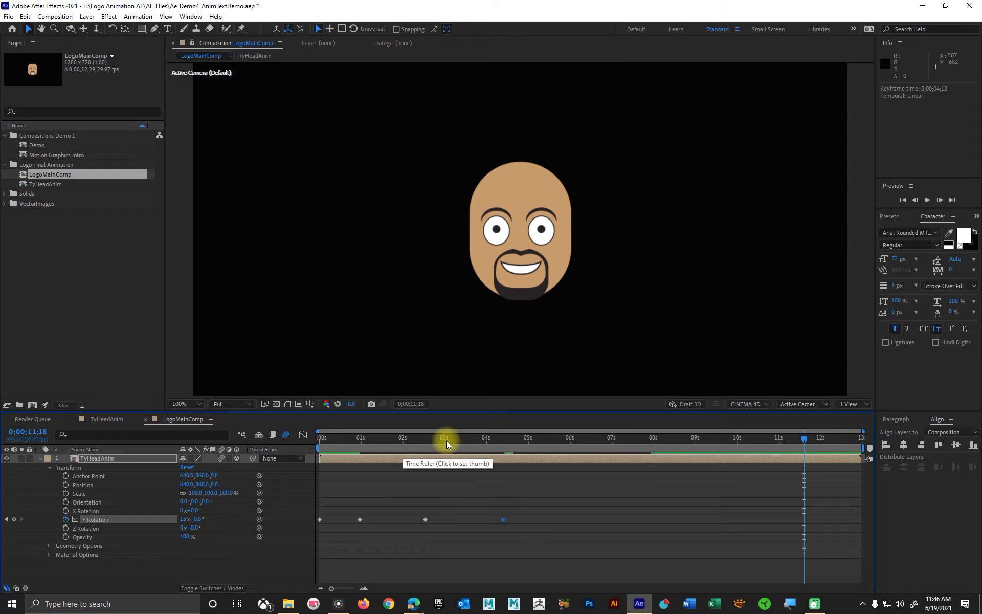
- Replay LogoMainComp from the start to check the spin with the retimed Y Rotation keyframes
drag(409, 441, 290, 440)
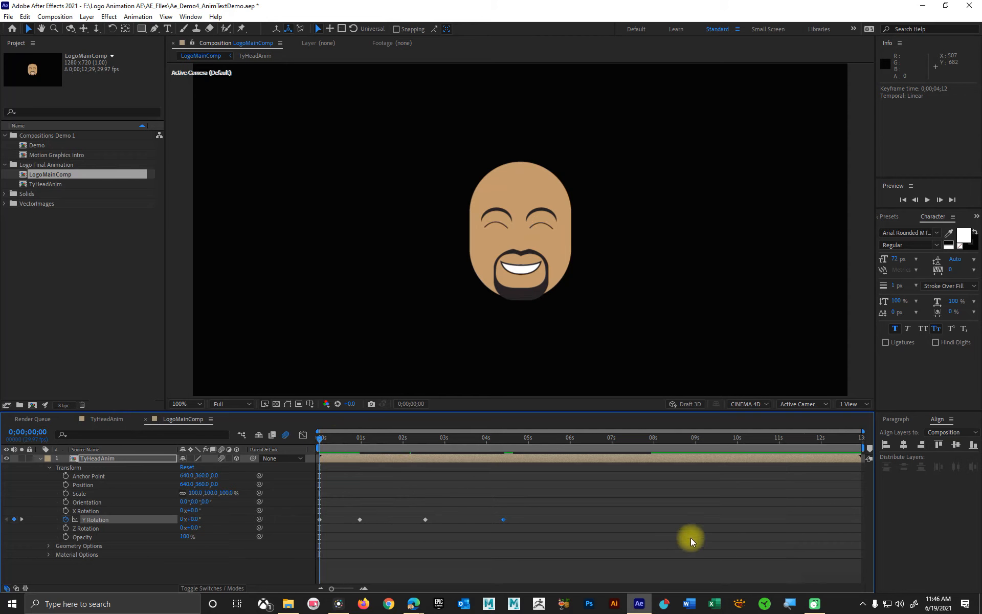
key(space)
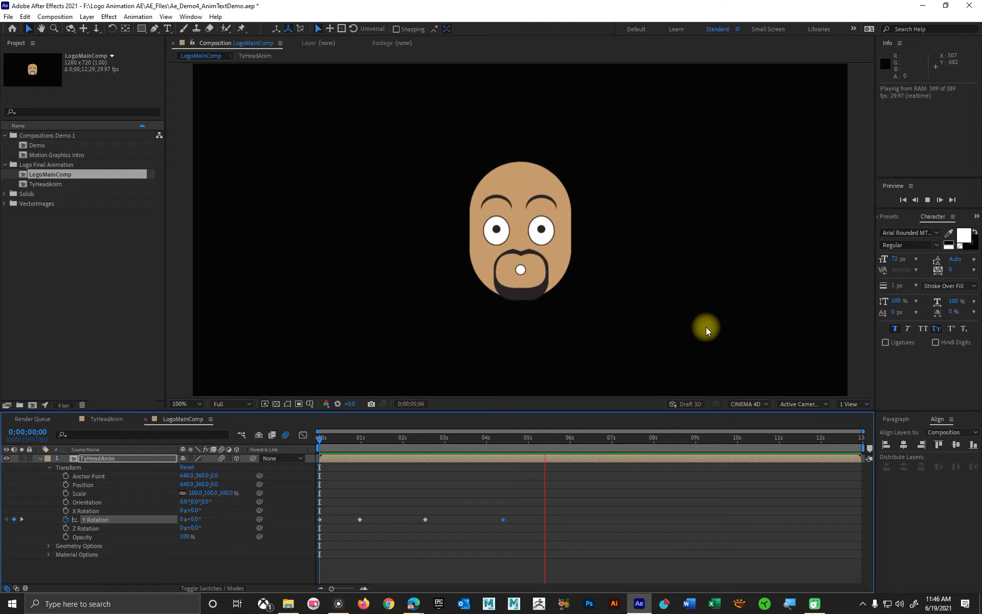
key(space)
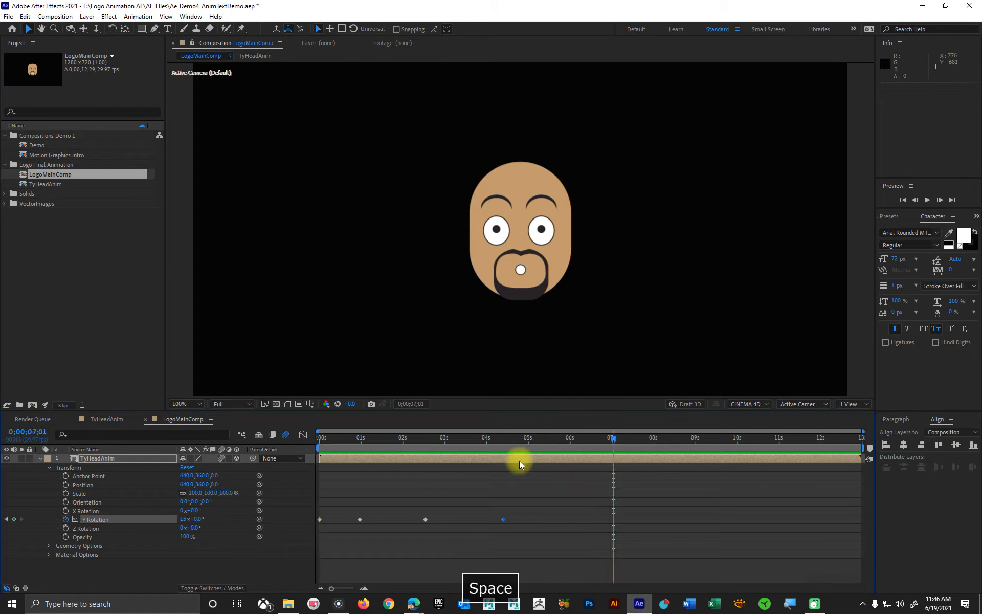
key(space)
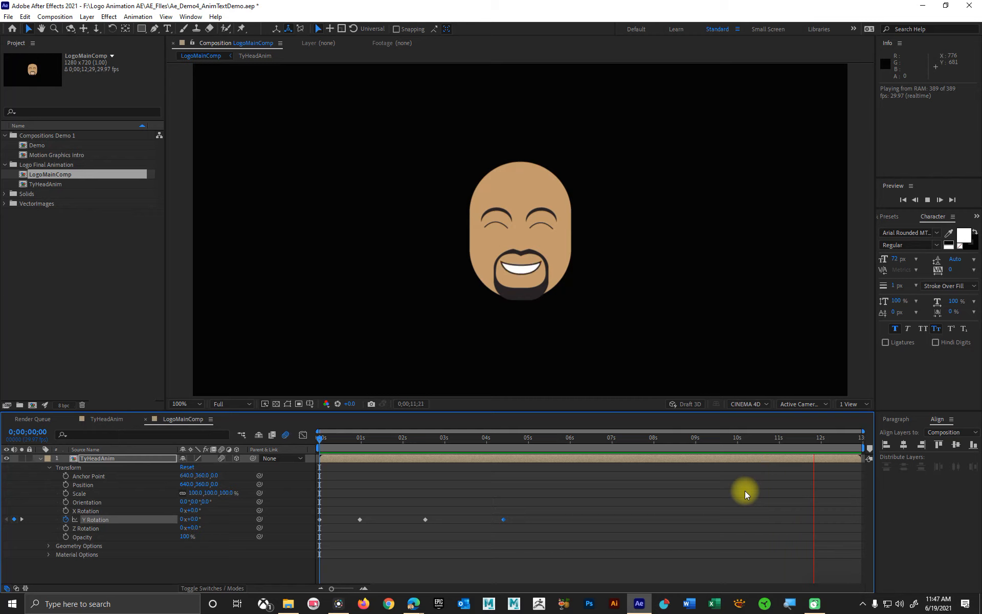
key(space)
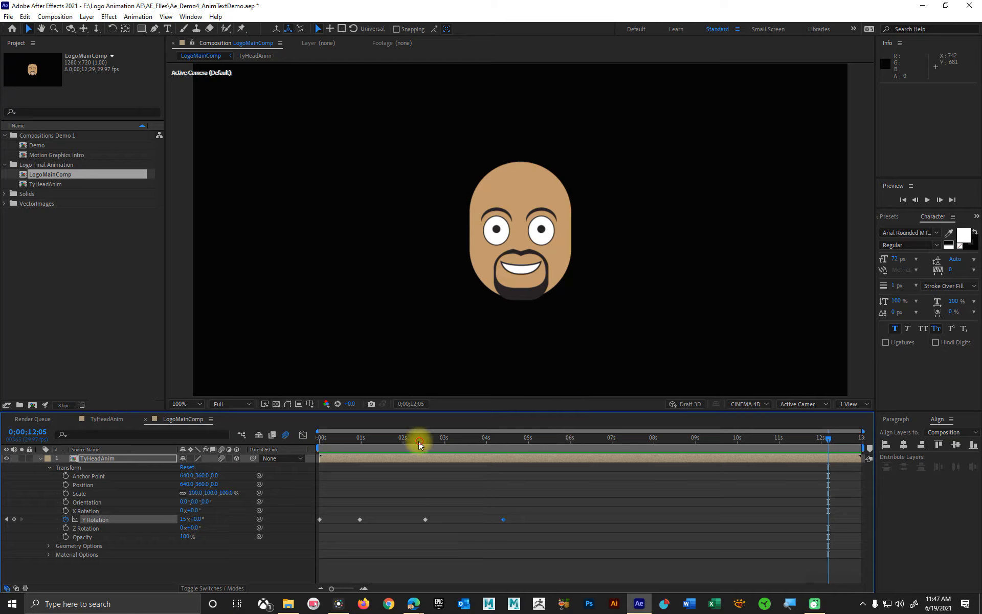
- Keyframe the Y Rotation at 3 full revolutions at 0;00;06;00
drag(419, 444, 569, 440)
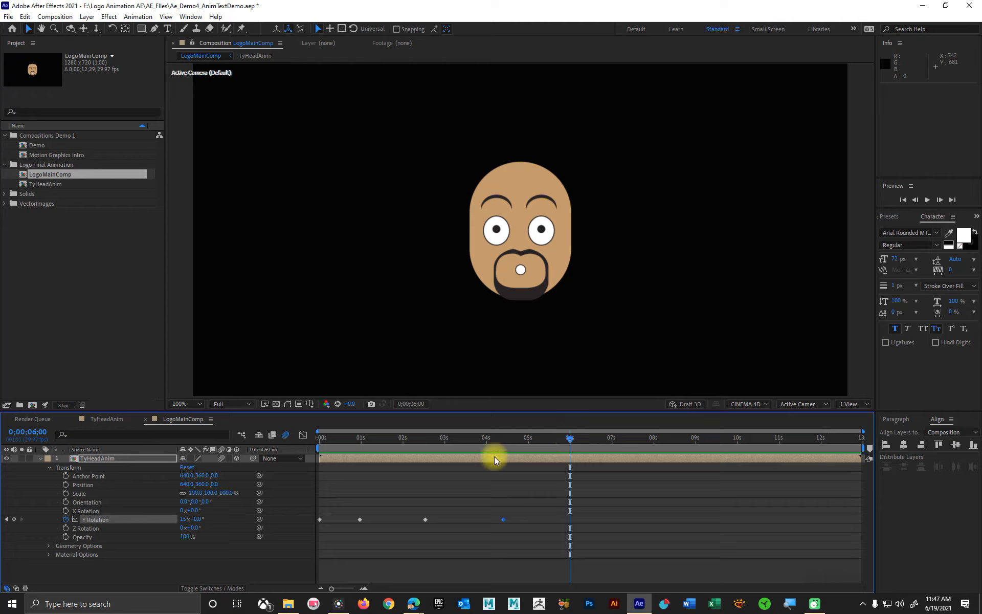
click(184, 518)
text(3)
key(Return)
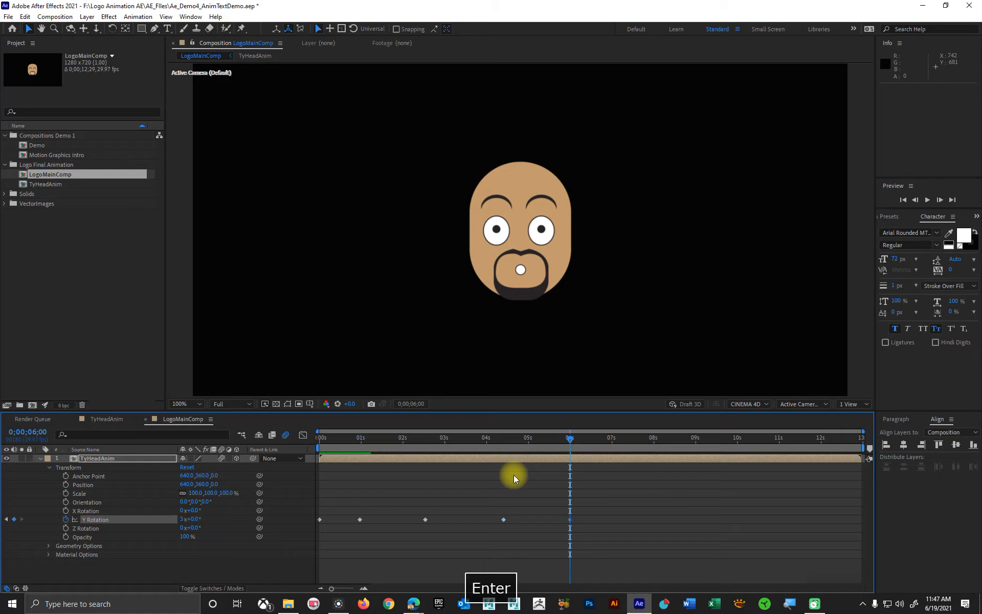
- Preview the end of the spin around 0;00;04;01 to 0;00;06;09 and undo the last Y Rotation keyframe
click(489, 439)
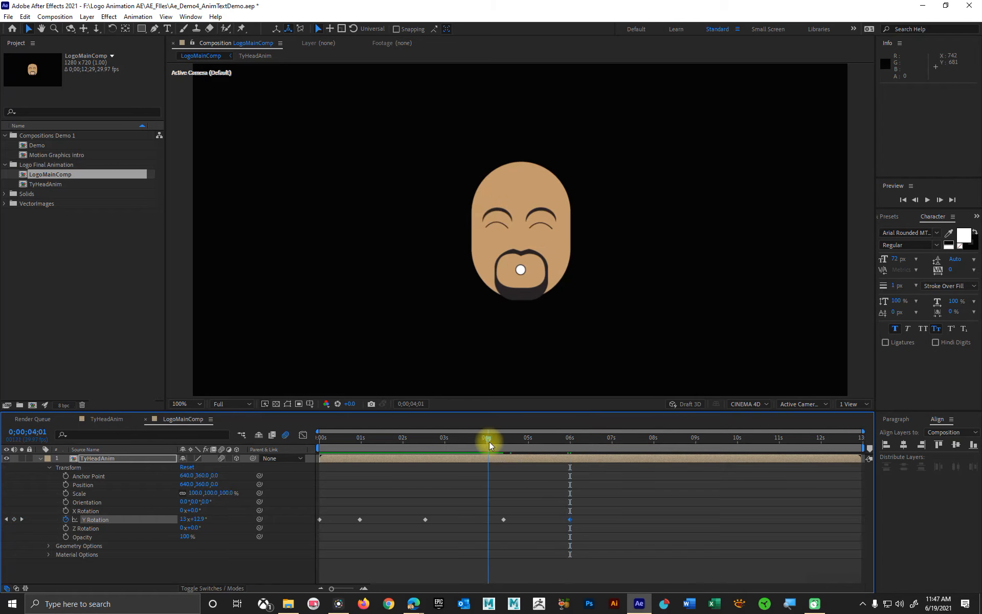
key(space)
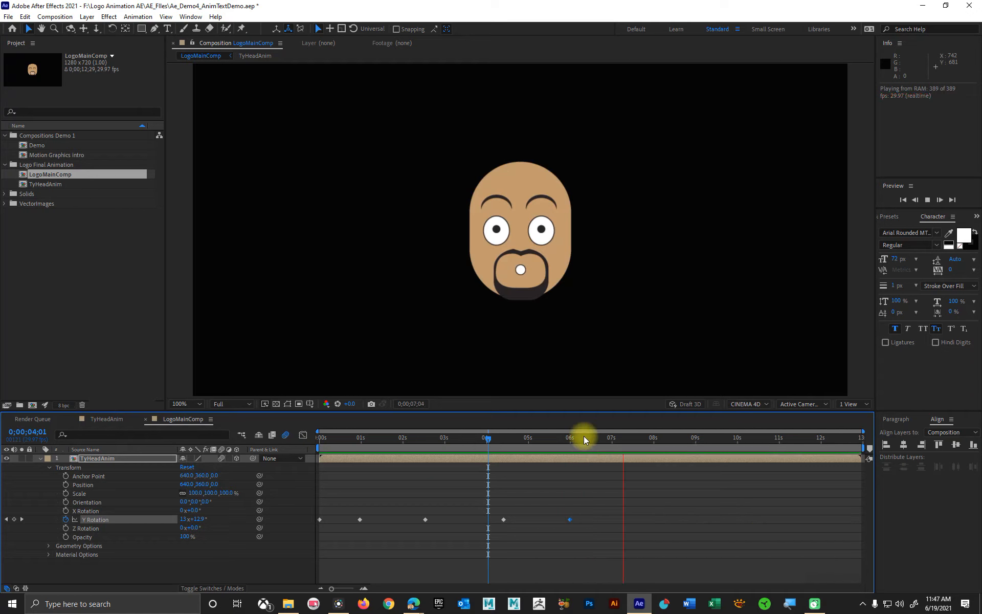
key(space)
mouse_move(582, 438)
mouse_down()
mouse_move(482, 443)
mouse_move(579, 446)
mouse_up()
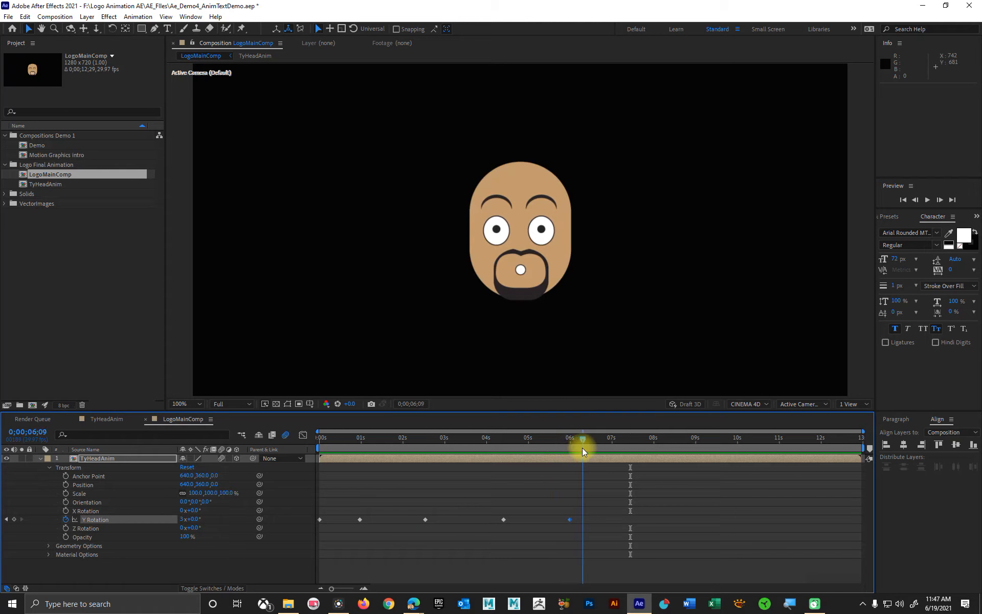
click(515, 439)
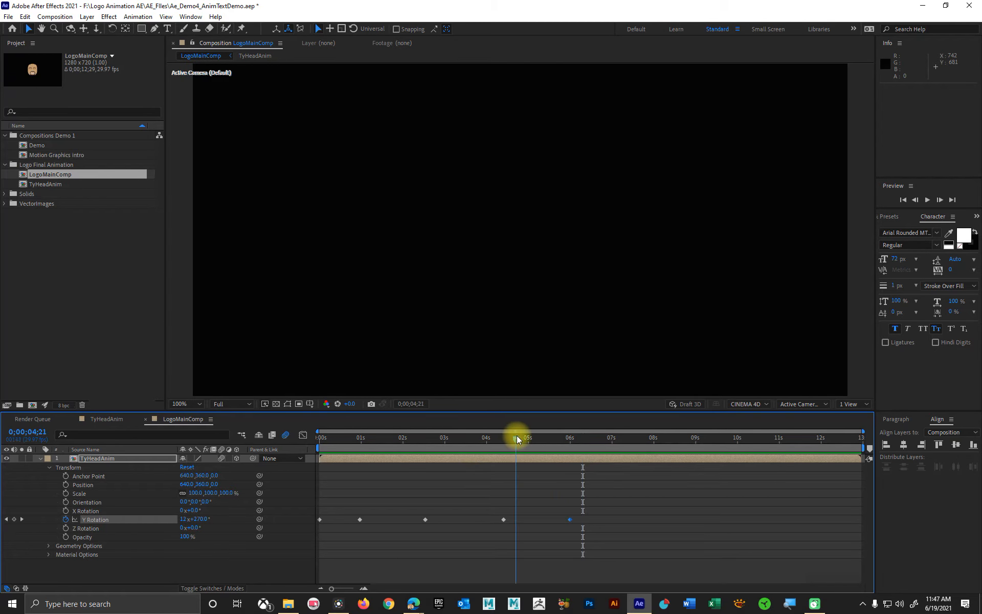
key(ctrl+z)
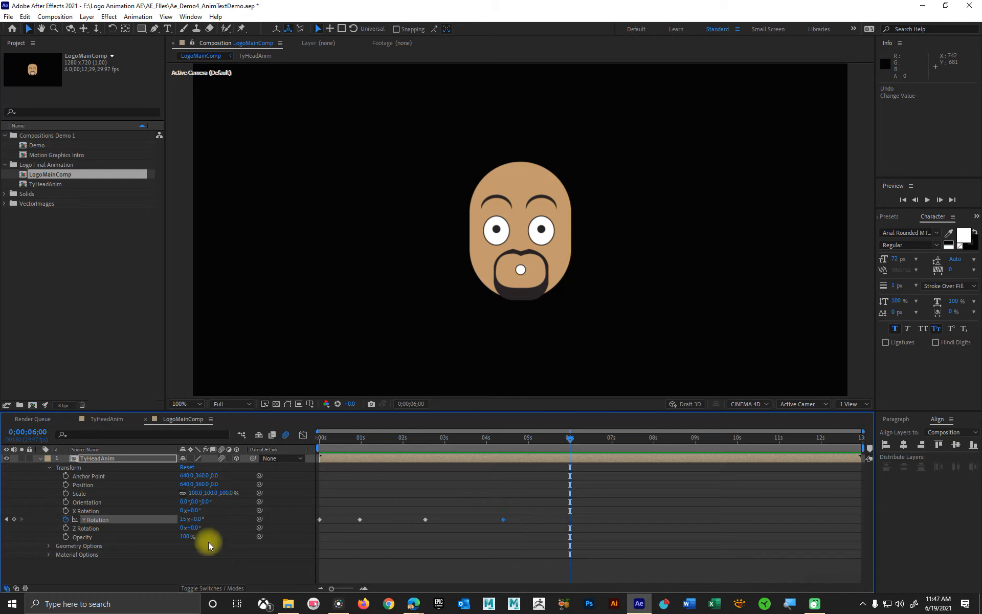
- Keyframe the TyHeadAnim layer's Y Rotation at 20 full revolutions at 0;00;06;00
click(185, 518)
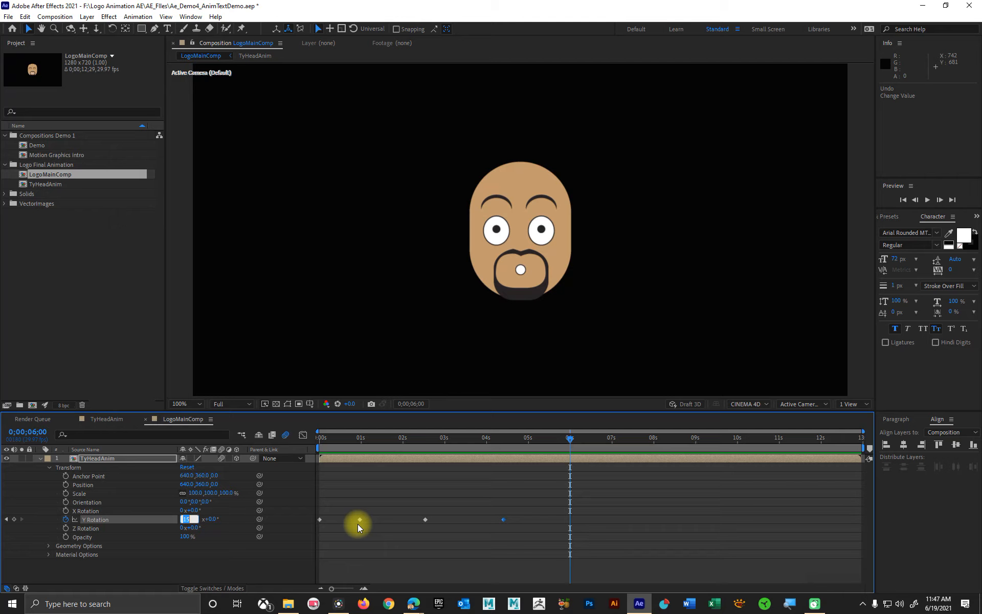
text(20)
key(Return)
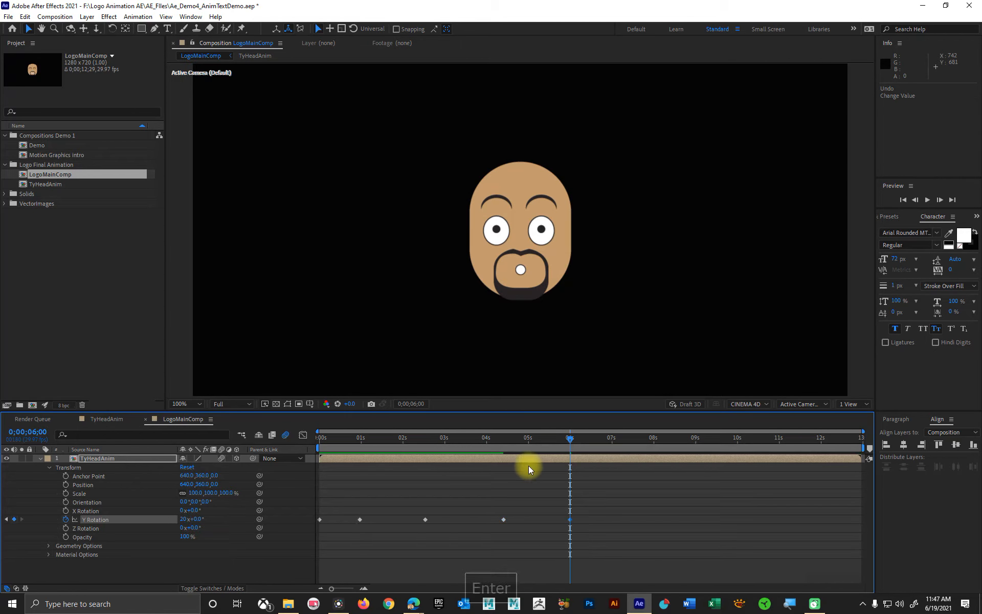
- Scrub the end of the spin up to 0;00;06;01 and play LogoMainComp from the start to check the rotation
drag(537, 434, 572, 445)
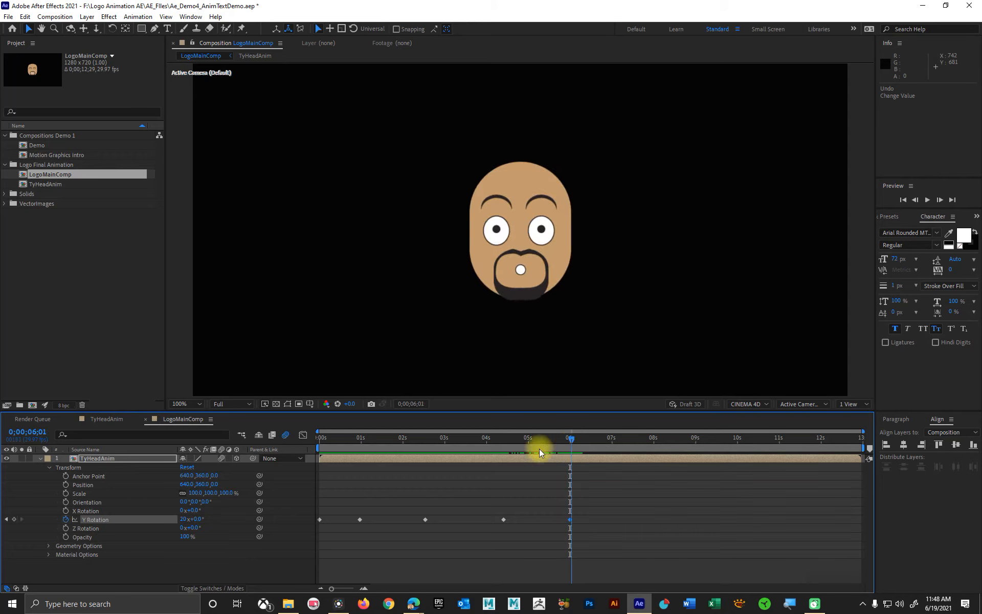
click(320, 437)
key(space)
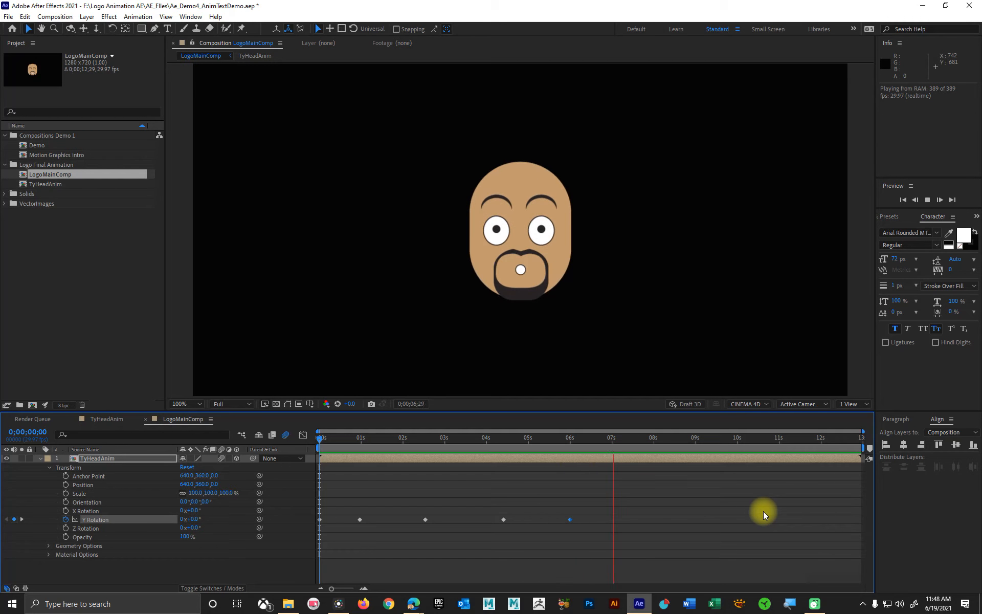
key(space)
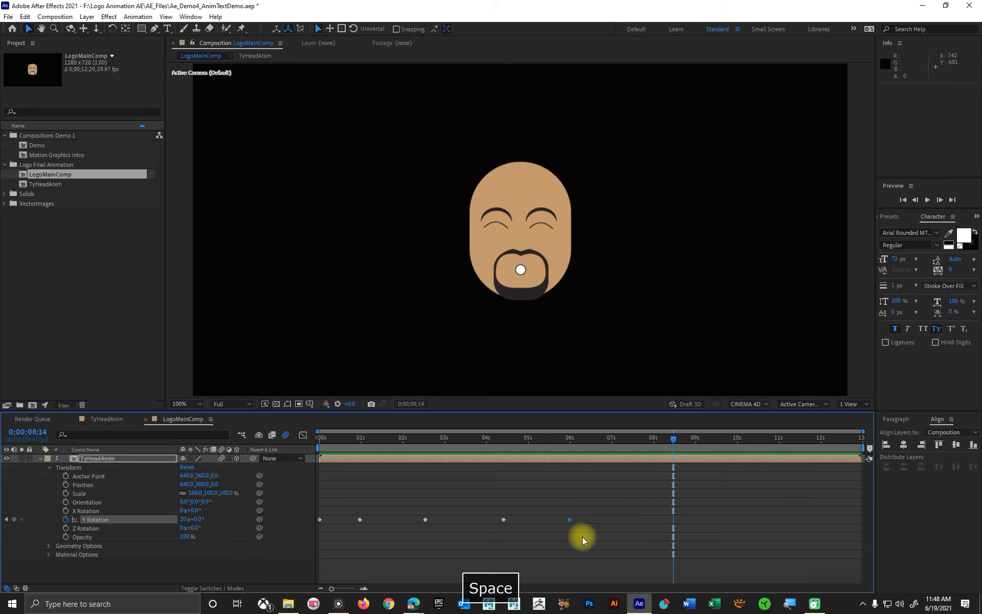
- Move the last Y Rotation keyframe to 0;00;06;29 and play the end of the spin from around 0;00;04;07
click(571, 519)
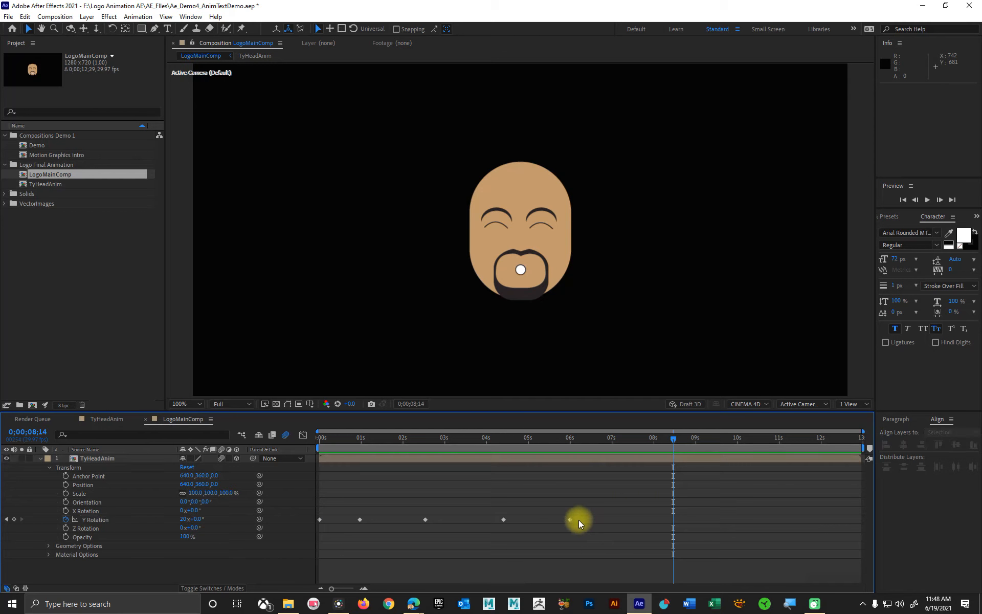
drag(570, 519, 610, 519)
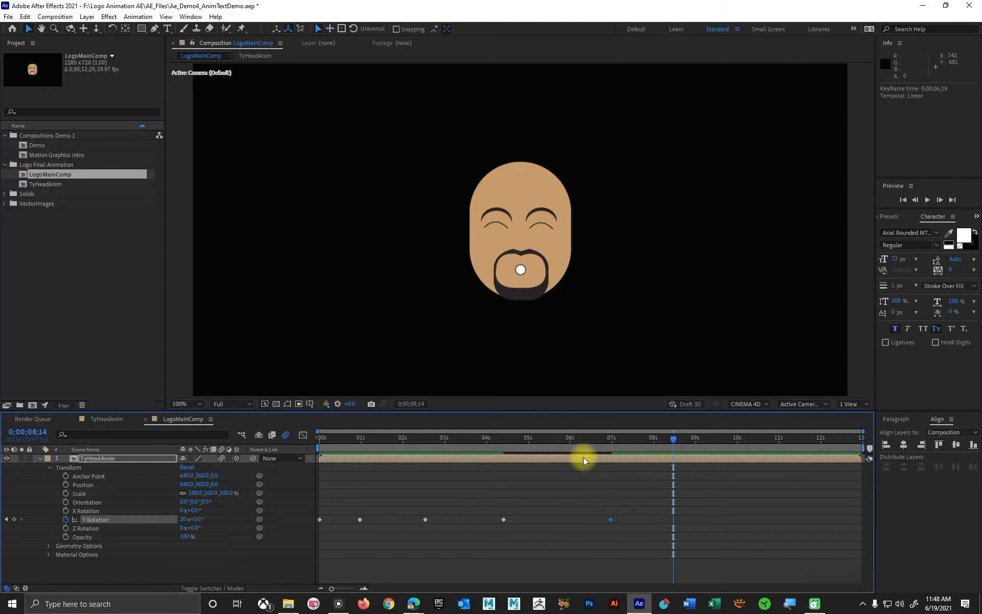
drag(588, 438, 504, 440)
key(space)
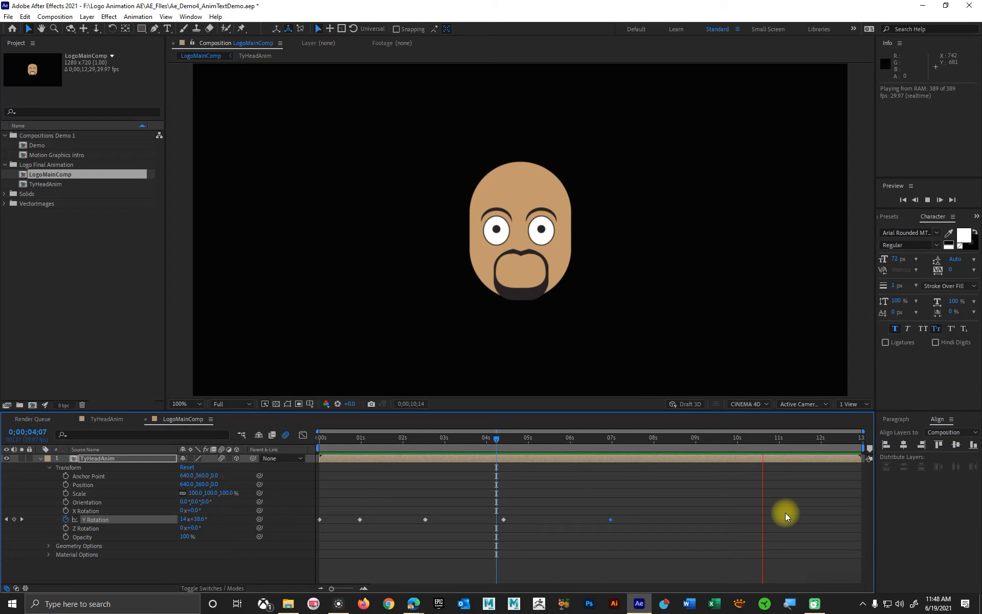
key(space)
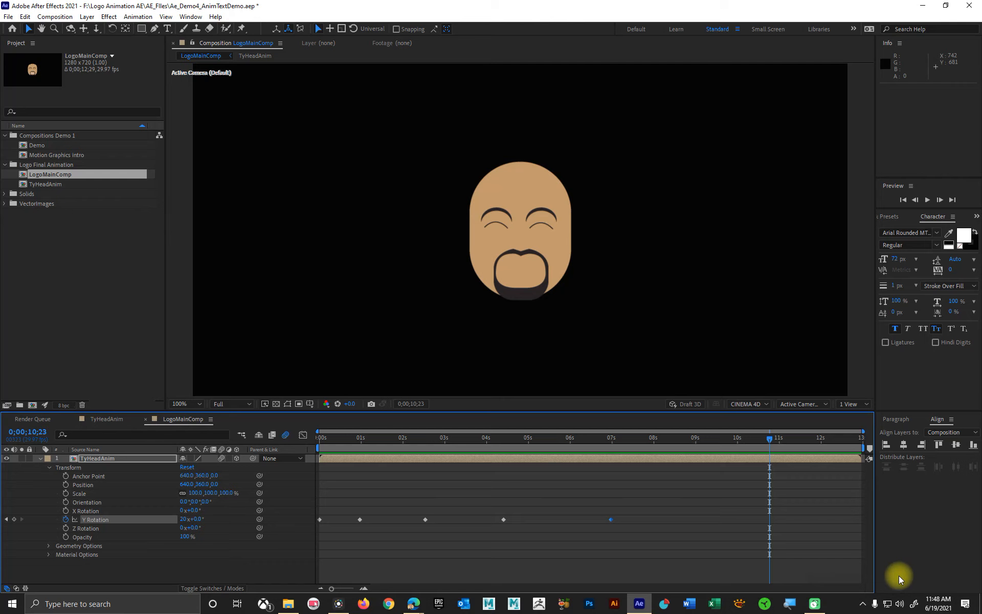
- Scrub LogoMainComp to compare the face at 0;00;06;29 and 0;00;12;28, and inspect the layer timing inside TyHeadAnim
mouse_move(608, 443)
mouse_down()
mouse_move(381, 440)
mouse_move(630, 445)
mouse_move(358, 428)
mouse_move(602, 438)
mouse_move(347, 437)
mouse_move(615, 446)
mouse_up()
scroll(527, 331, down, 2)
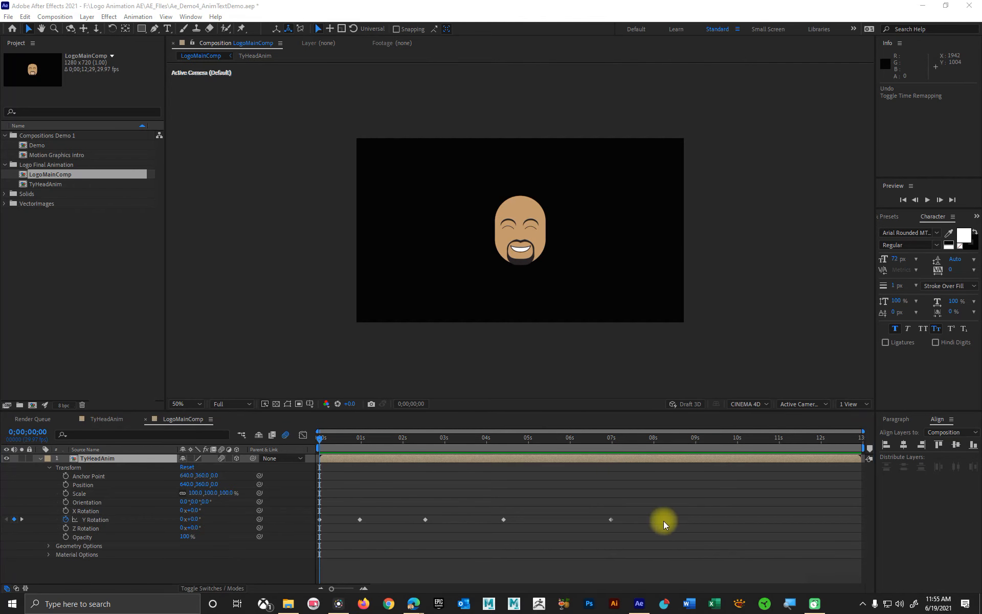
drag(364, 438, 613, 463)
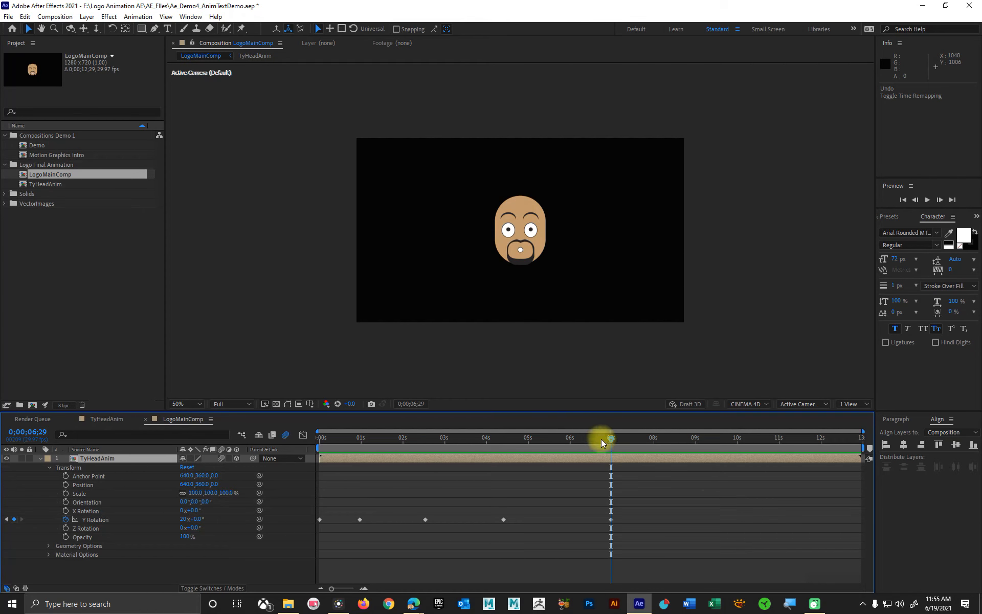
mouse_move(600, 438)
mouse_down()
mouse_move(612, 438)
mouse_move(585, 437)
mouse_move(611, 437)
mouse_up()
drag(591, 441, 895, 455)
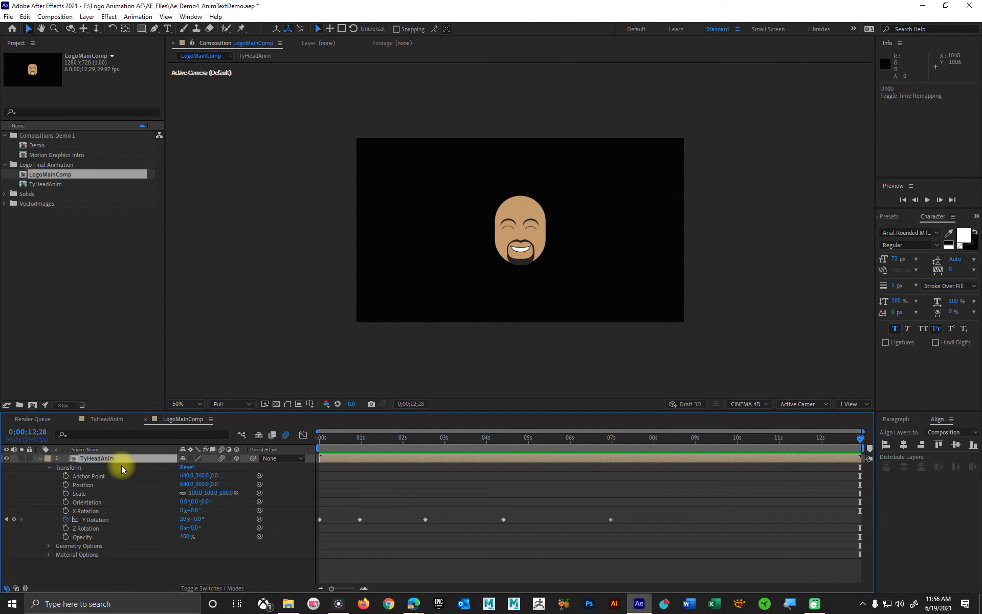
double_click(399, 458)
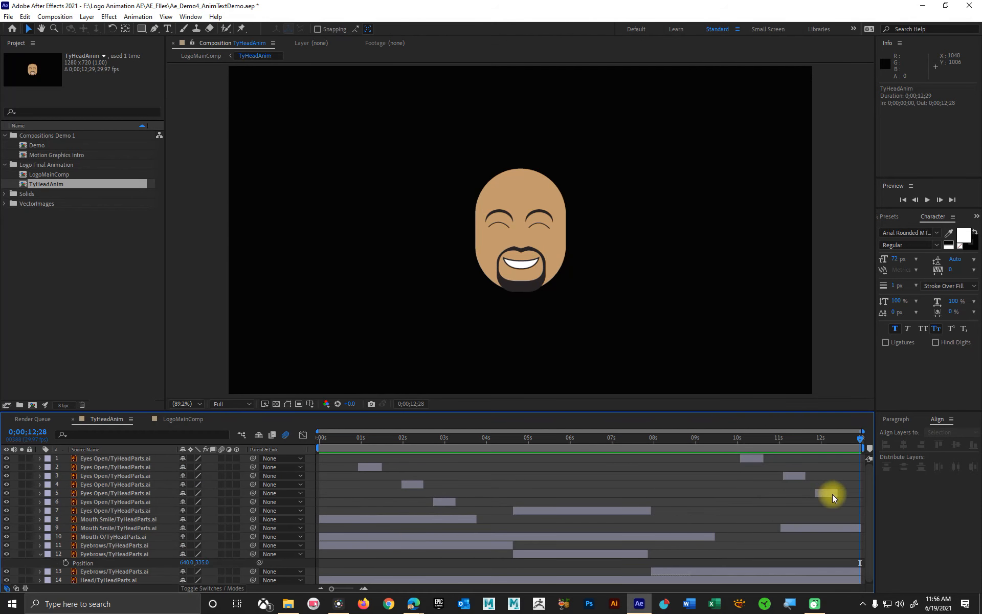
- Enable time remapping on the TyHeadAnim layer in LogoMainComp
right_click(98, 457)
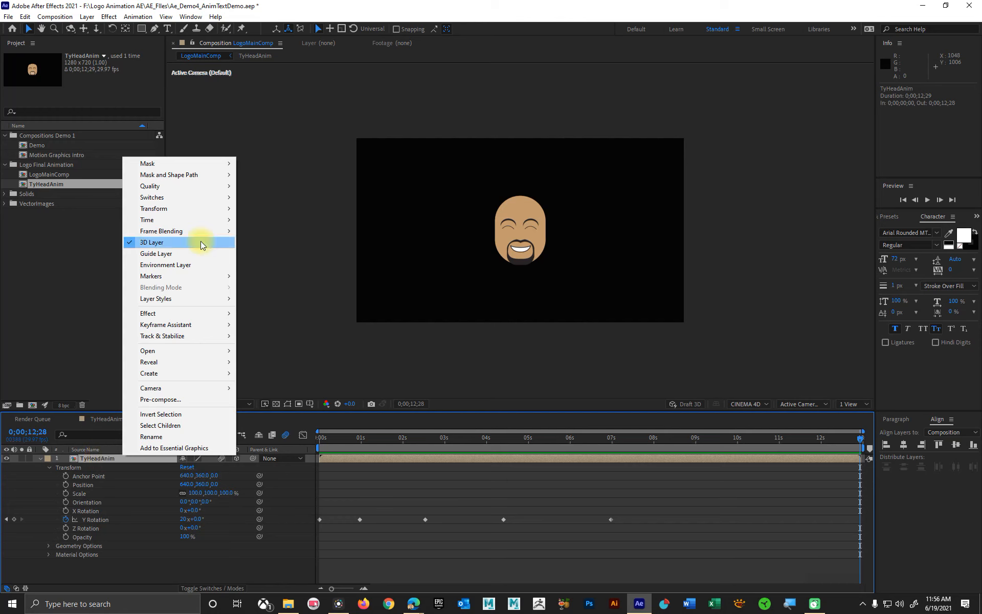
mouse_move(185, 219)
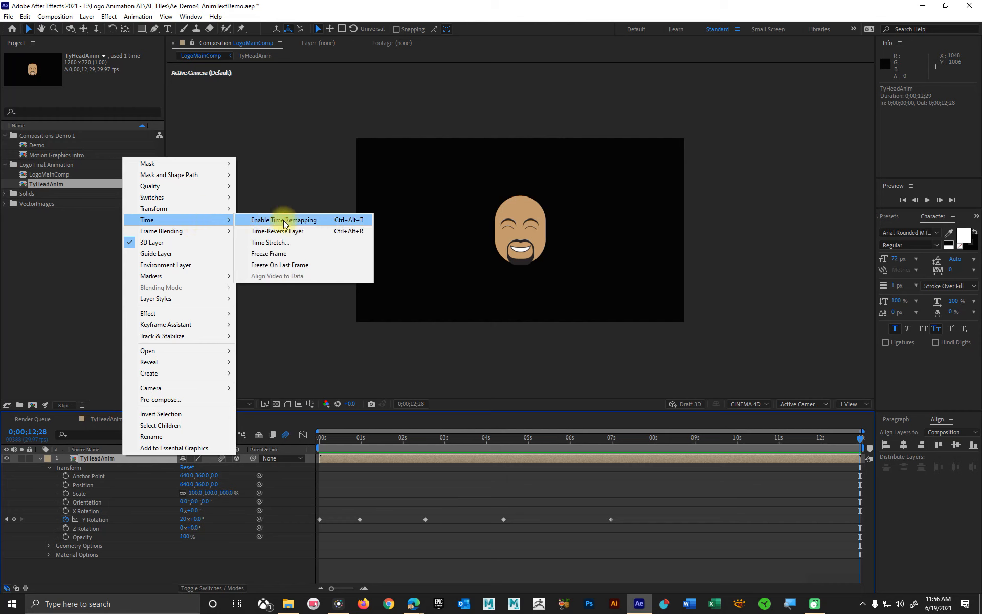
click(284, 223)
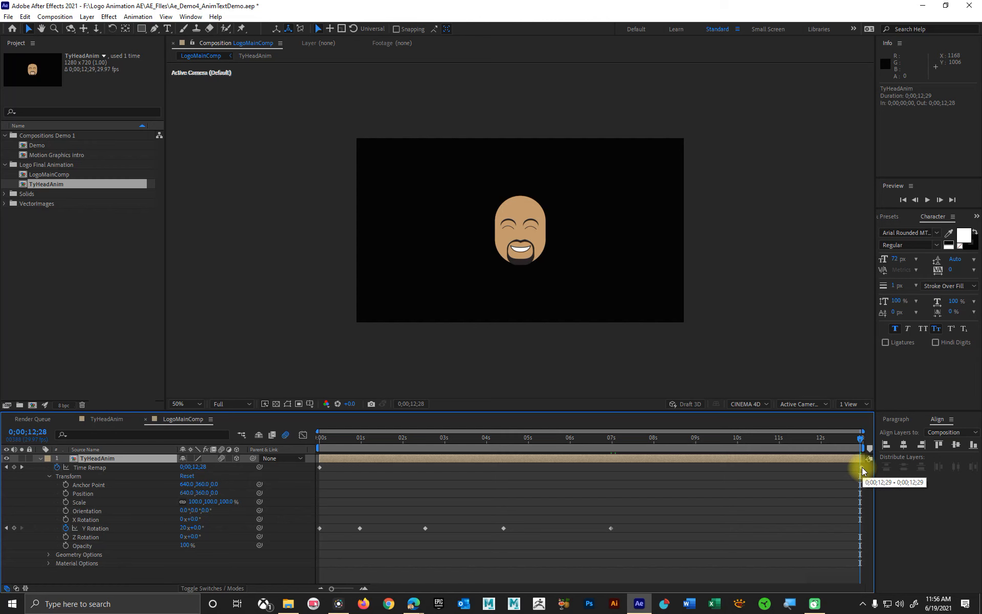
- Try moving the end Time Remap keyframe to 0;00;07;03, scrub past it to check the head, and undo the keyframe moves
drag(861, 466, 616, 478)
mouse_move(533, 445)
mouse_down()
mouse_move(461, 447)
mouse_move(535, 445)
mouse_up()
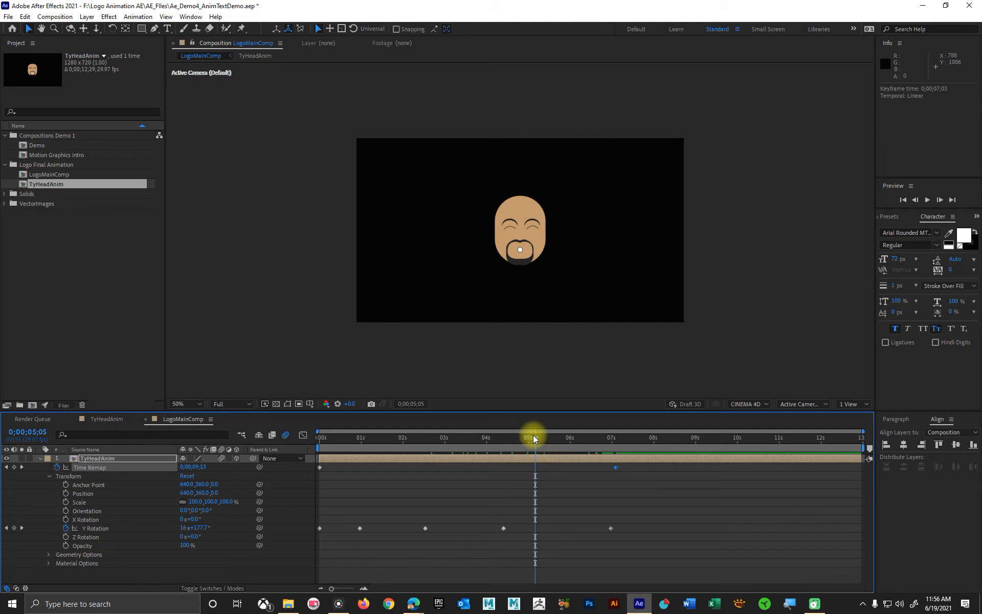
drag(533, 438, 698, 442)
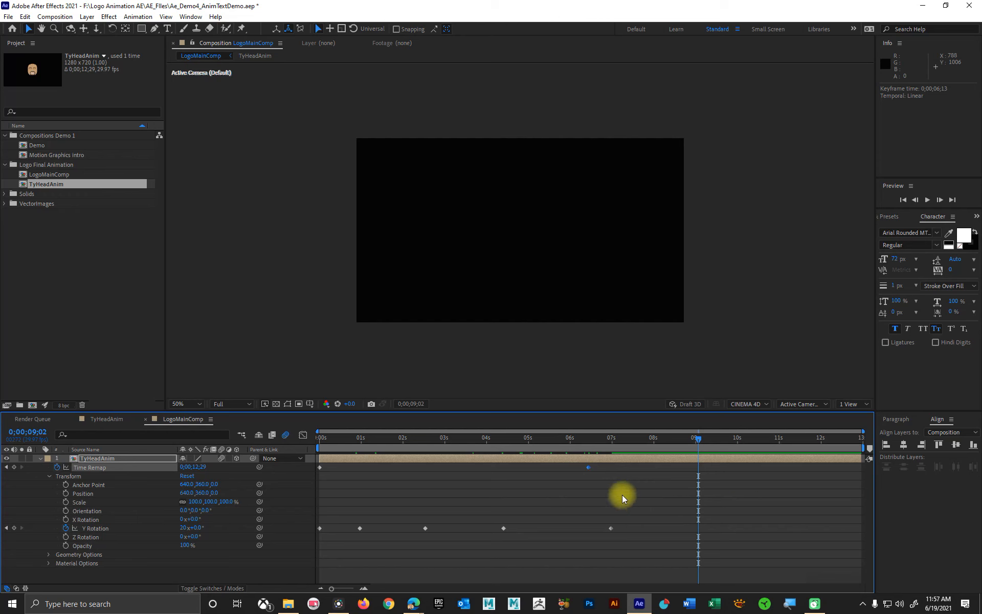
key(ctrl+z)
key(ctrl+z)
key(ctrl+z)
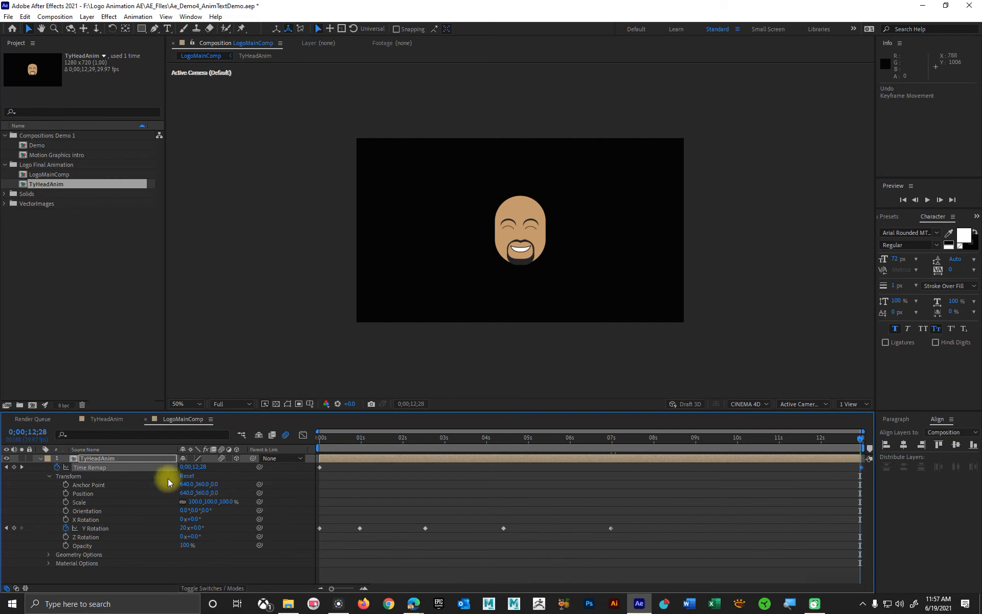
- Apply Freeze On Last Frame to the TyHeadAnim layer and move its end Time Remap keyframe to 0;00;06;18
right_click(132, 456)
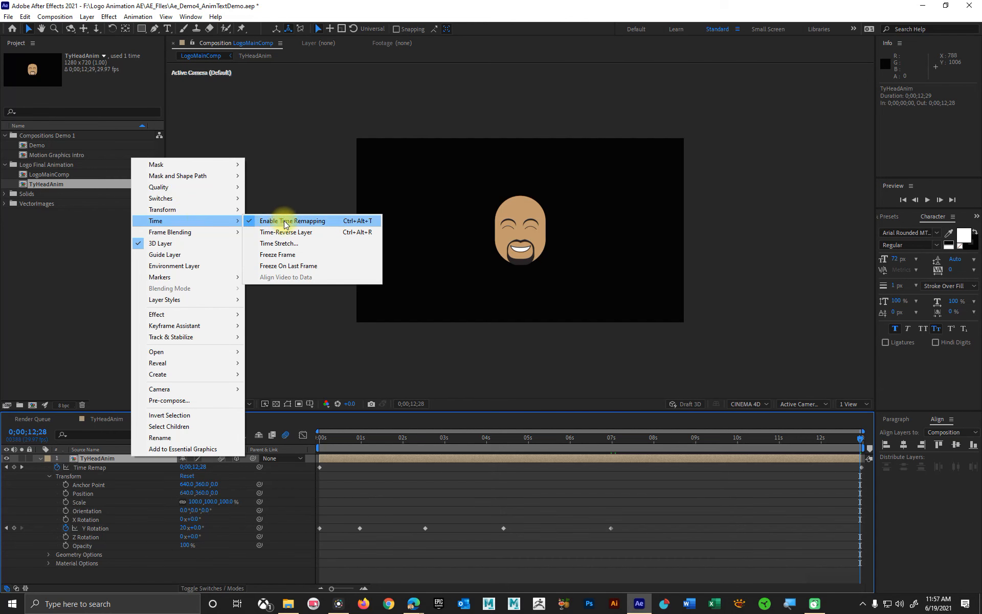
click(294, 271)
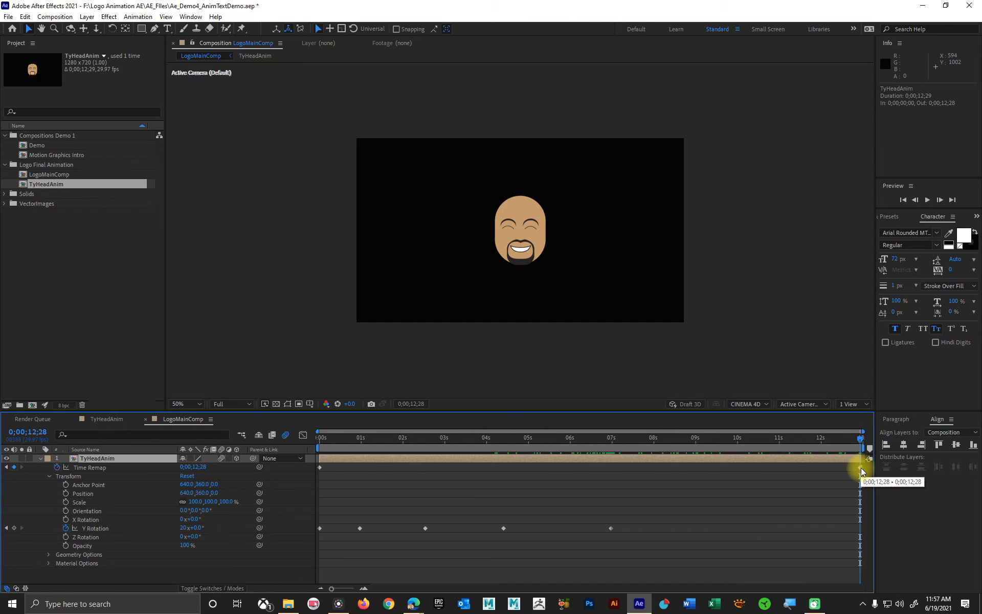
drag(861, 469, 596, 467)
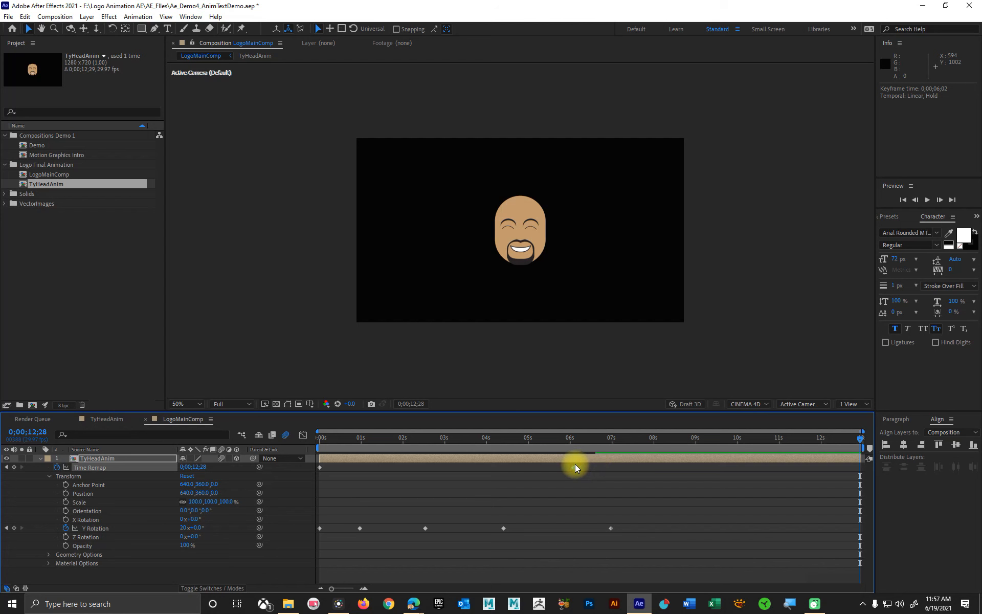
drag(575, 464, 596, 463)
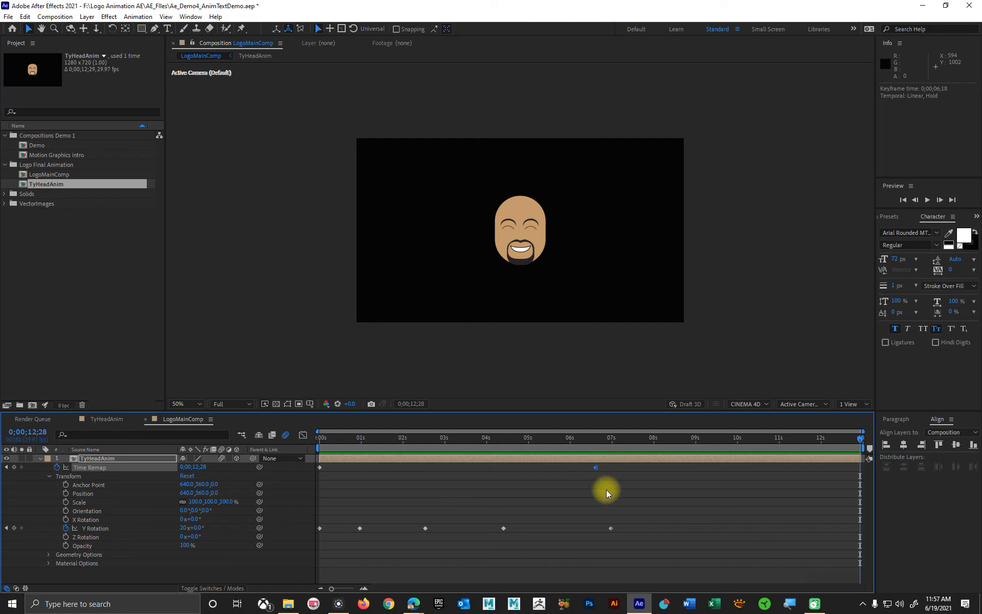
- Move the last Y Rotation keyframe to 0;00;06;08 and preview LogoMainComp from the start and around 0;00;06;17
click(609, 527)
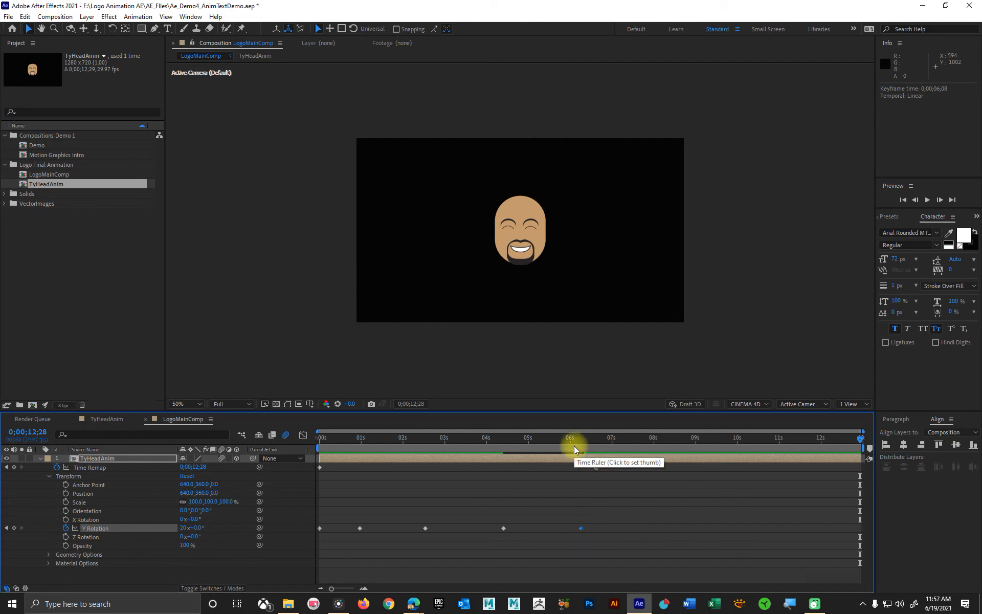
drag(557, 440, 297, 443)
key(space)
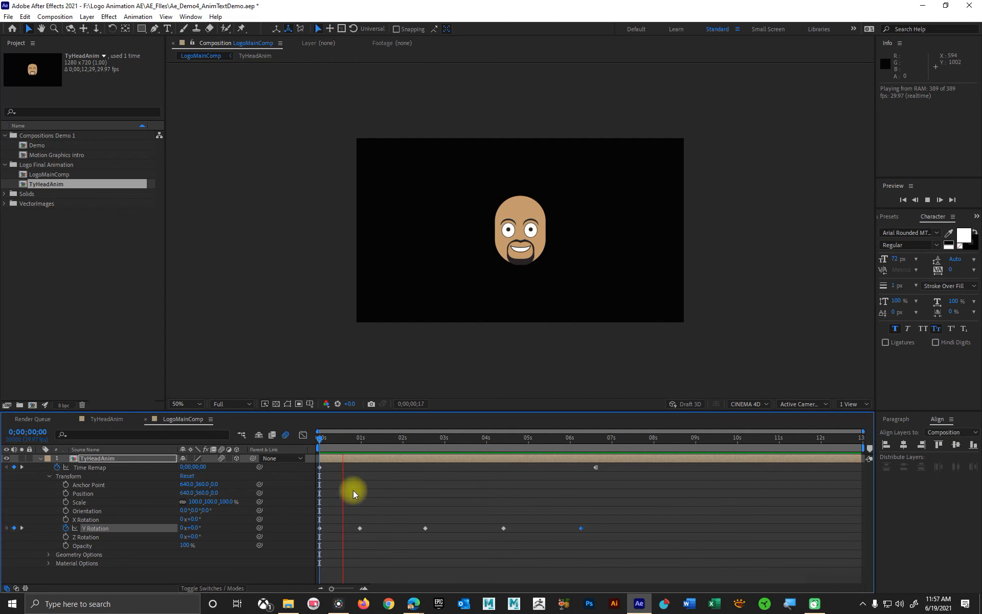
key(space)
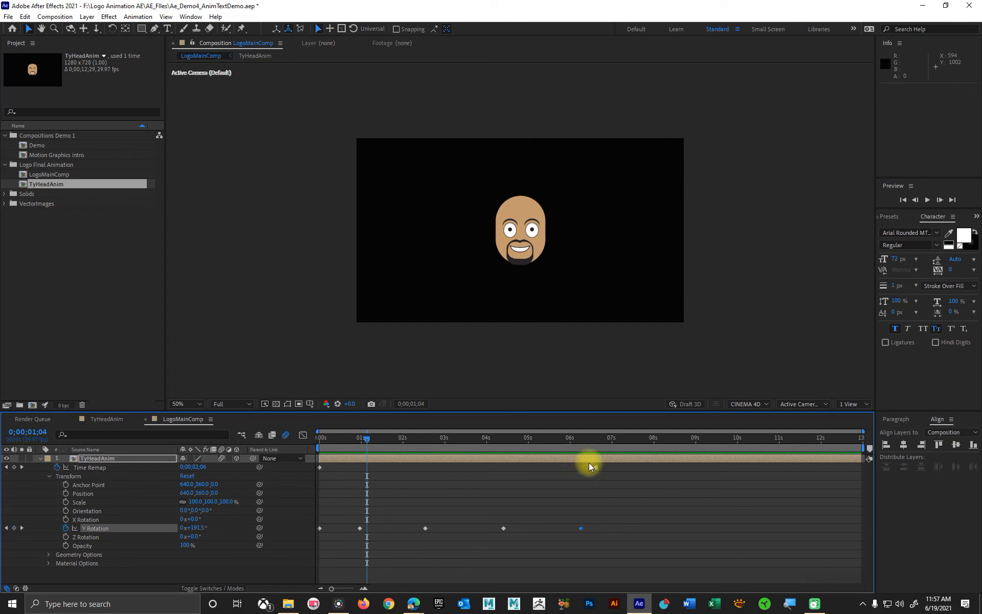
mouse_move(609, 436)
mouse_down()
mouse_move(581, 440)
mouse_move(593, 440)
mouse_up()
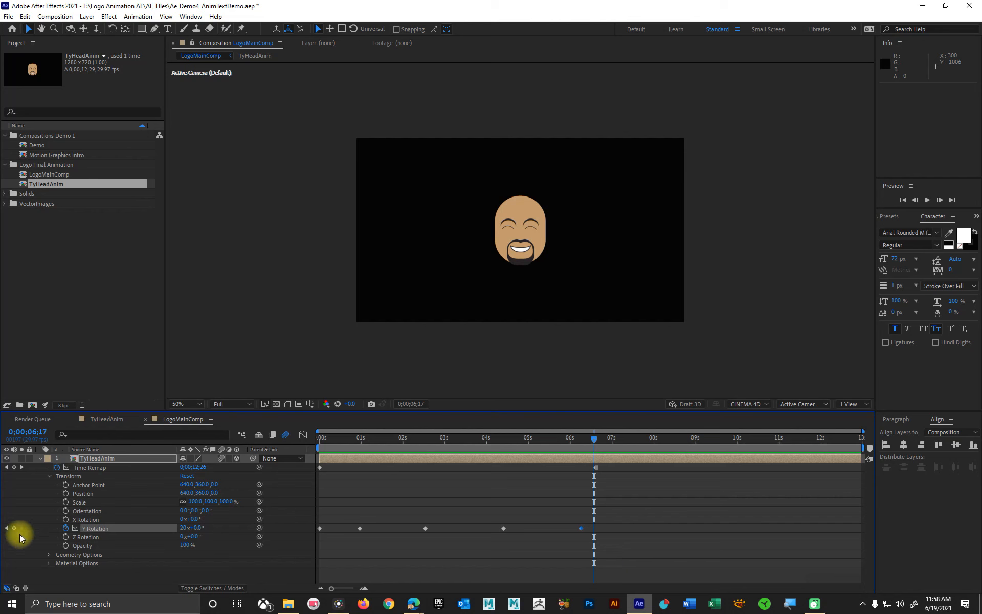
right_click(124, 459)
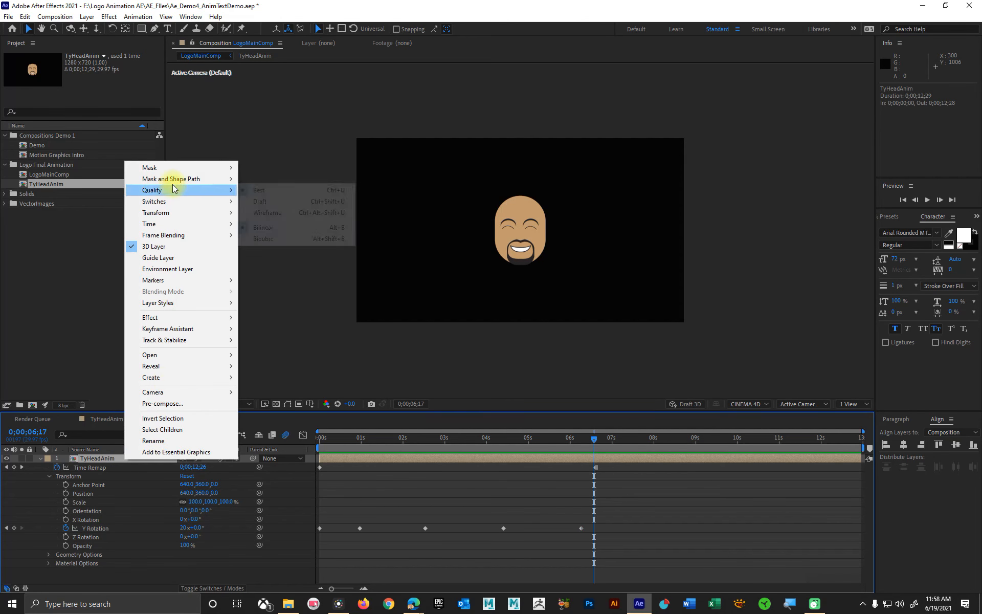
mouse_move(174, 179)
mouse_move(177, 224)
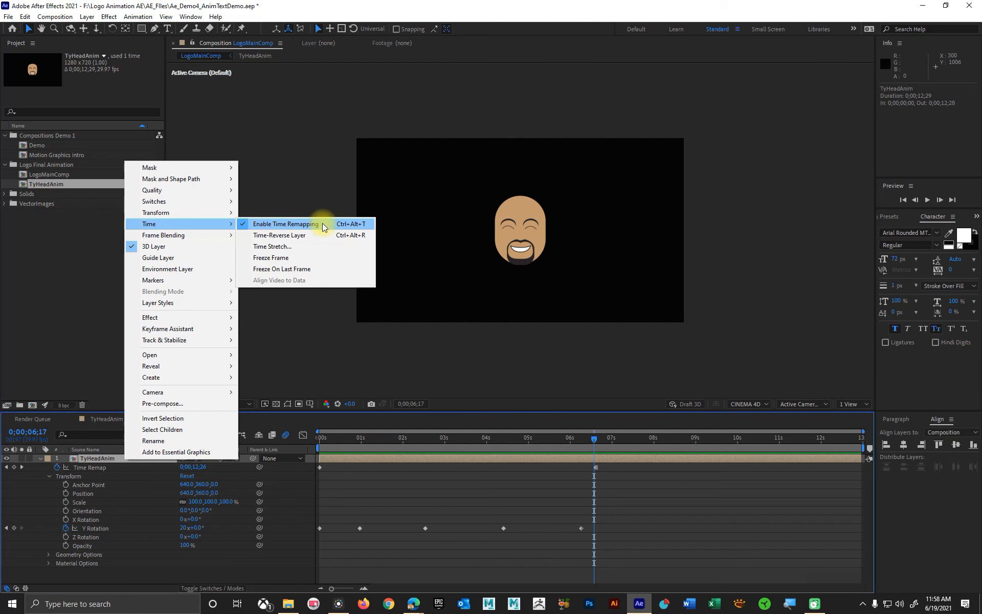
click(609, 416)
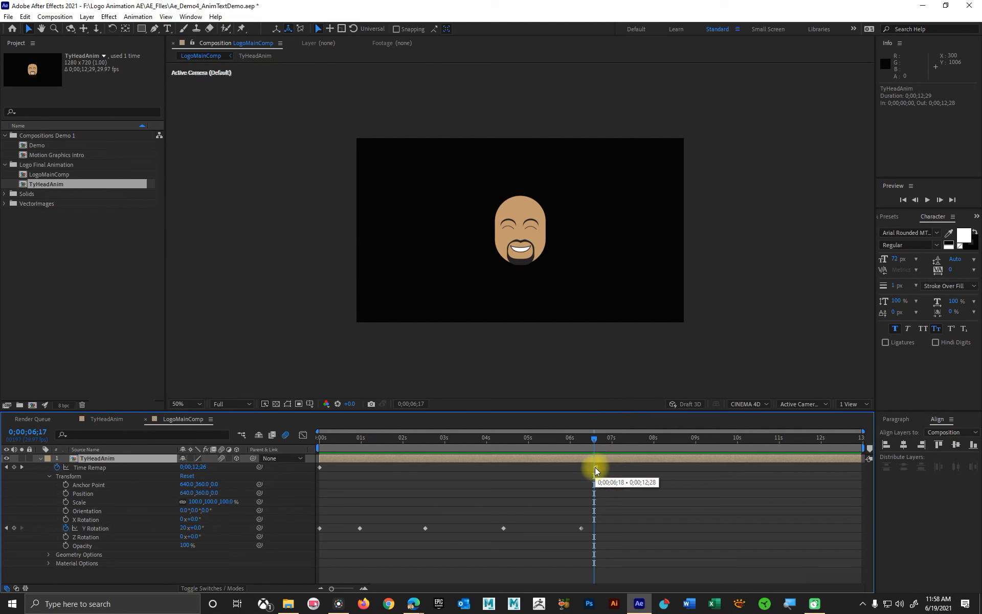